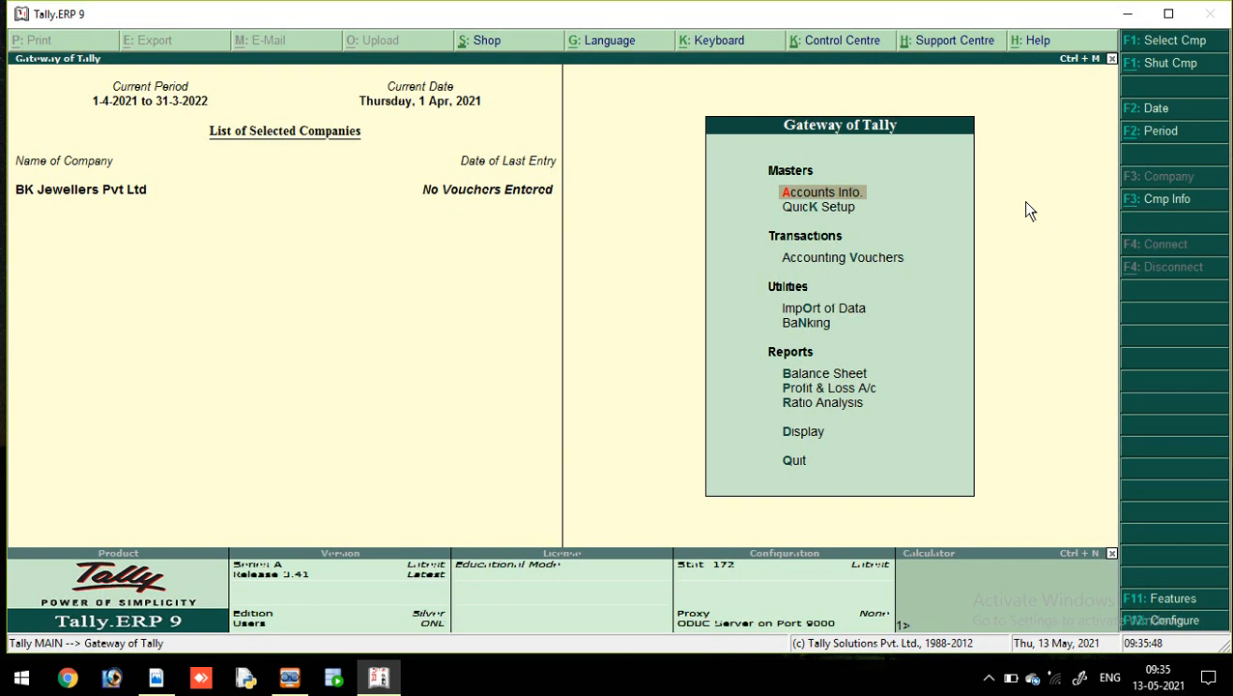
click(1167, 205)
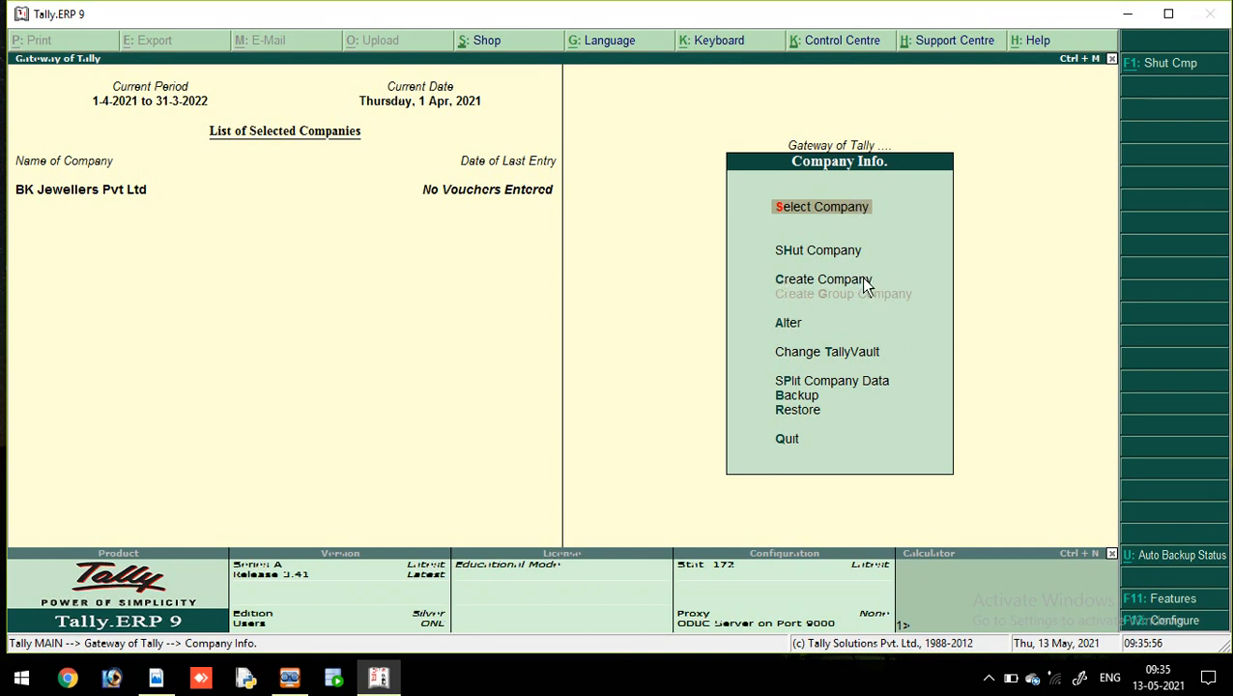
click(796, 210)
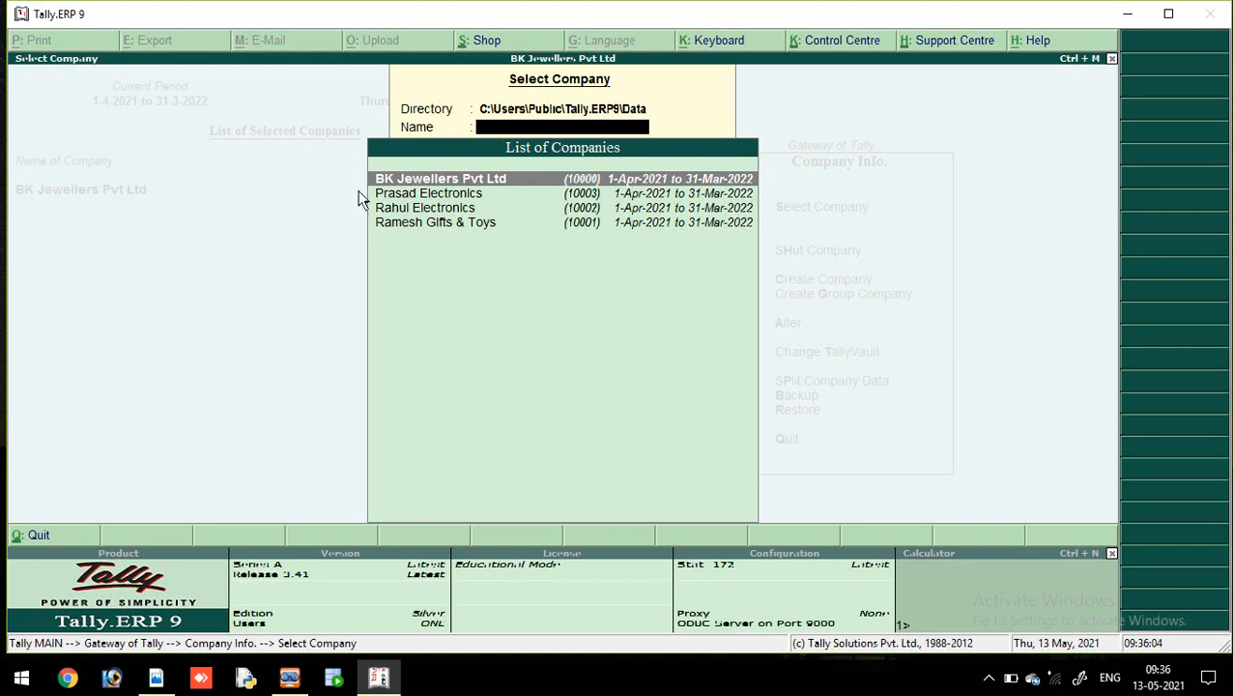
click(493, 181)
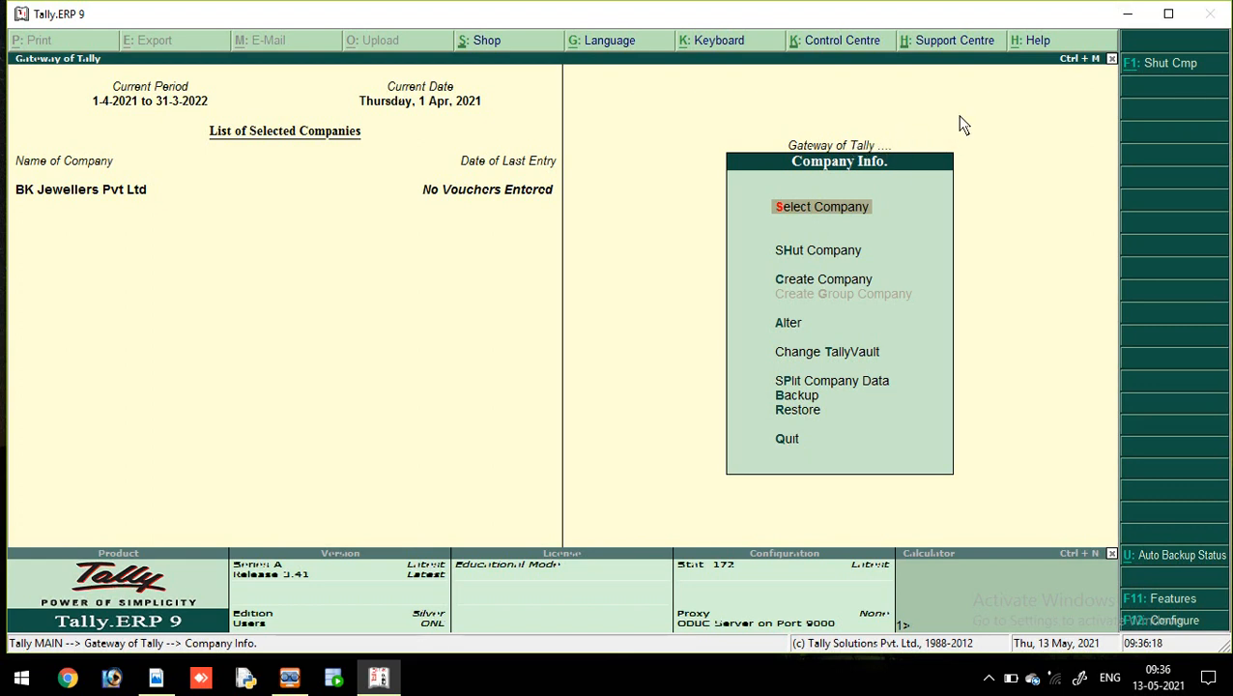
key(Escape)
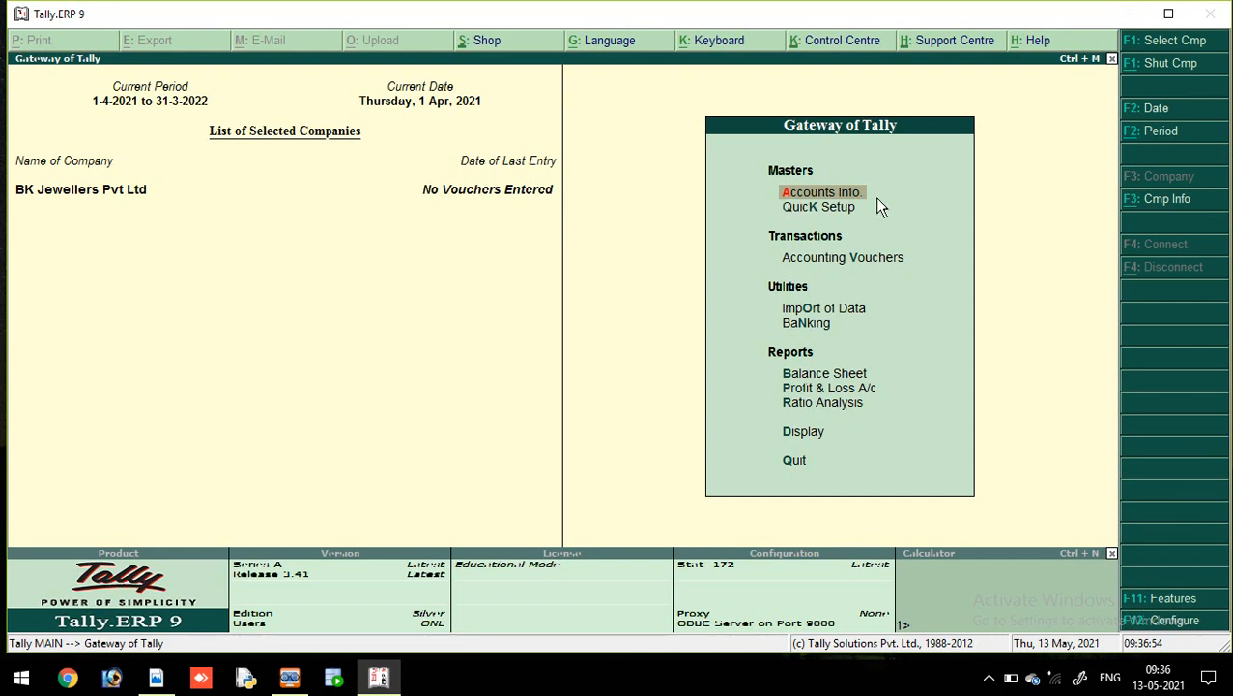
Step: Load Prasad Electronics from the List of Companies using Alt+F3 Select Company
key(alt+F3)
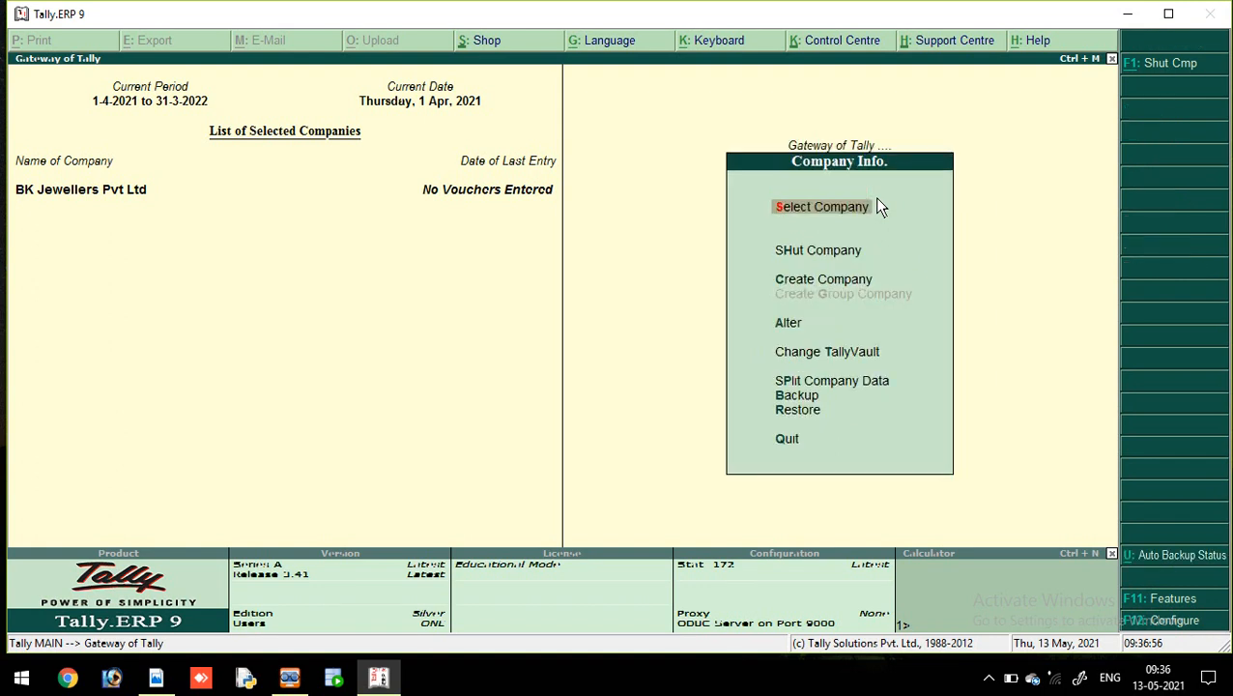
click(820, 204)
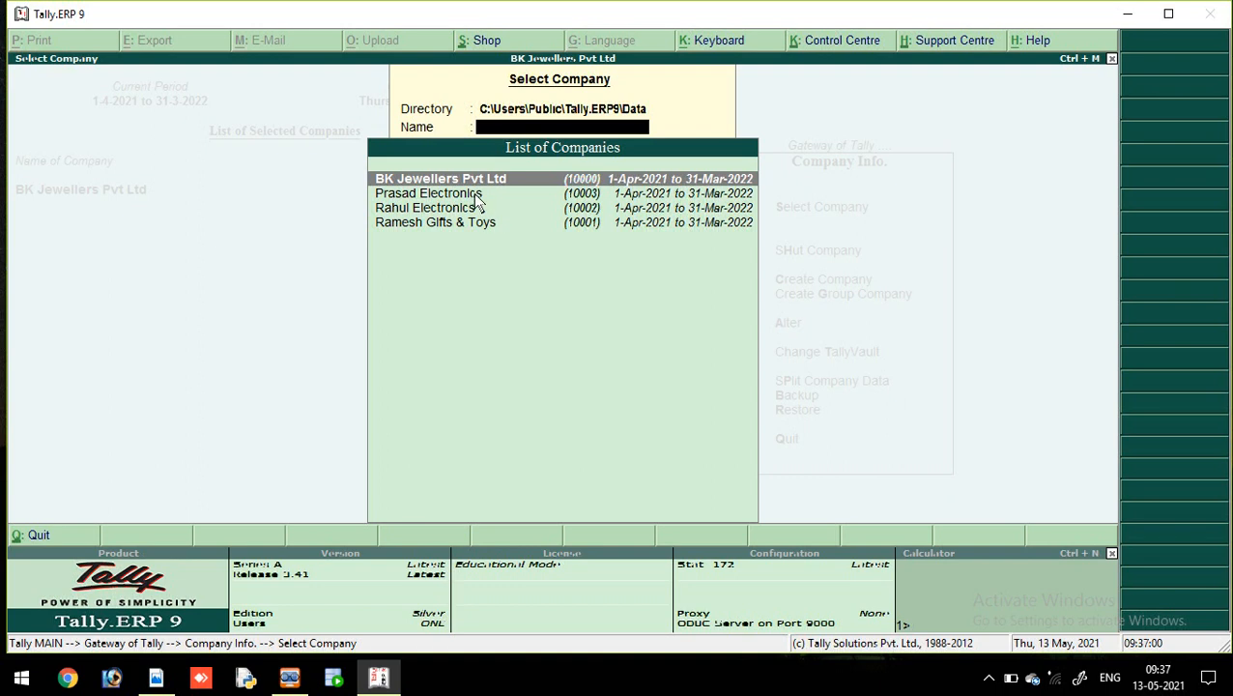
click(473, 194)
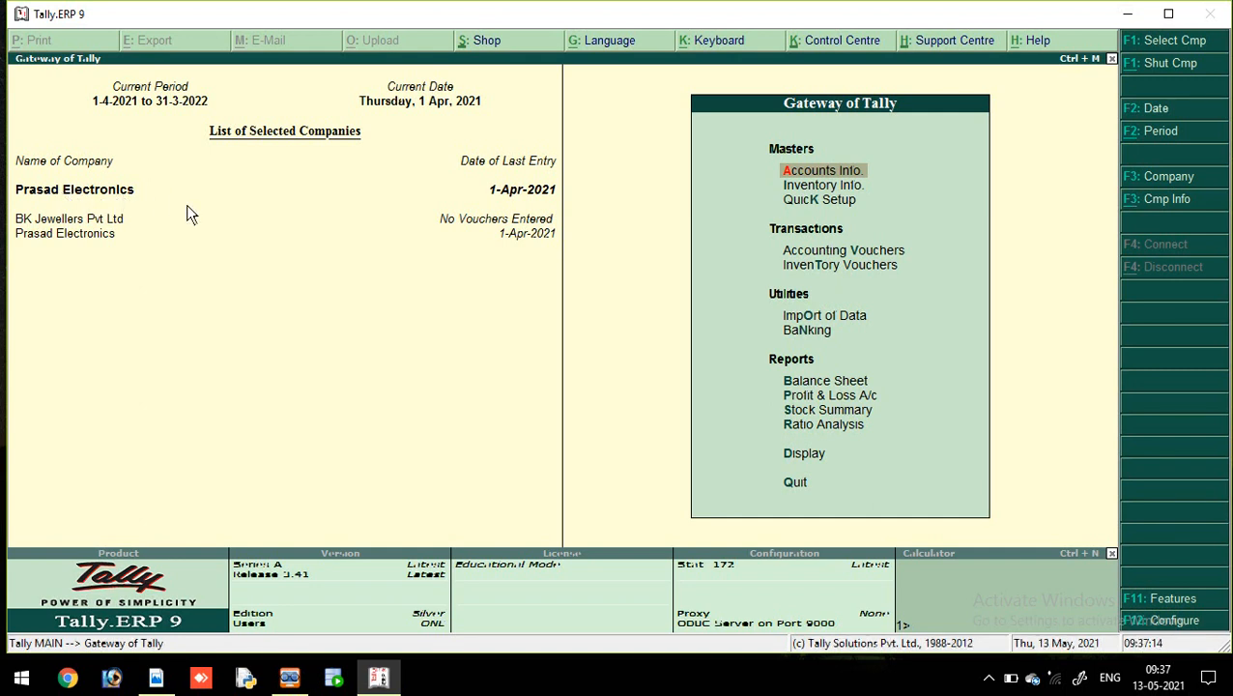
click(830, 184)
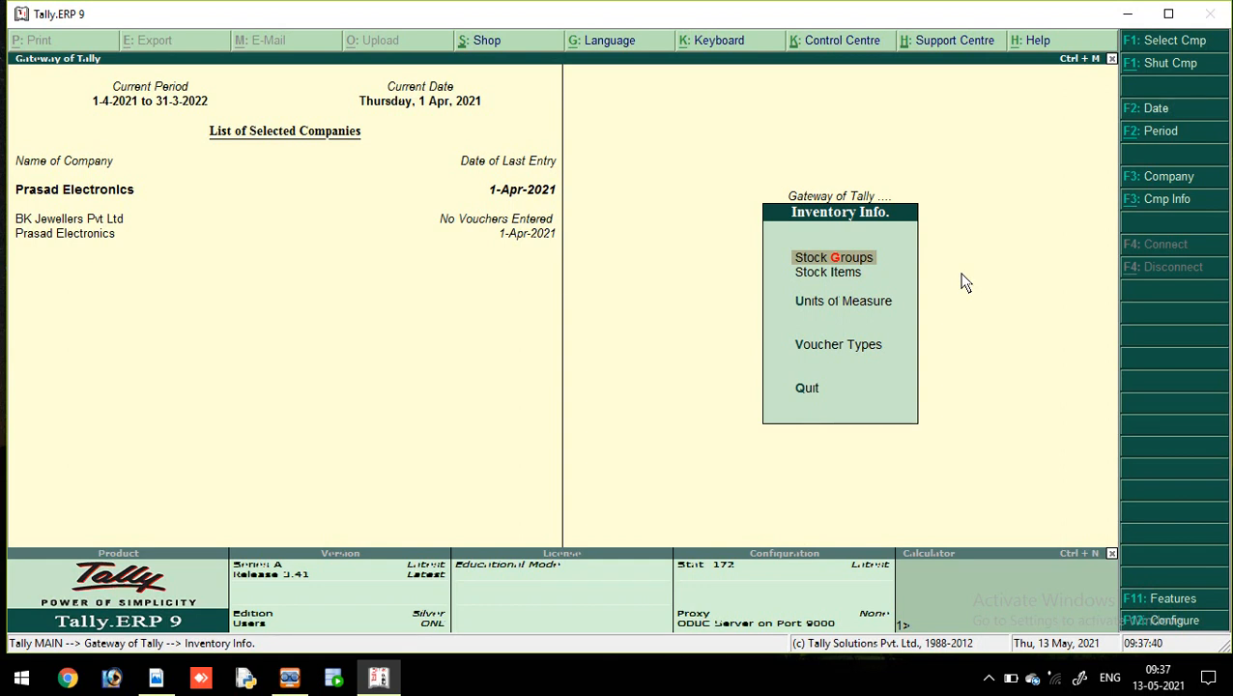
Step: Leave Inventory Info and open the Display Menu from the Gateway of Tally
key(Escape)
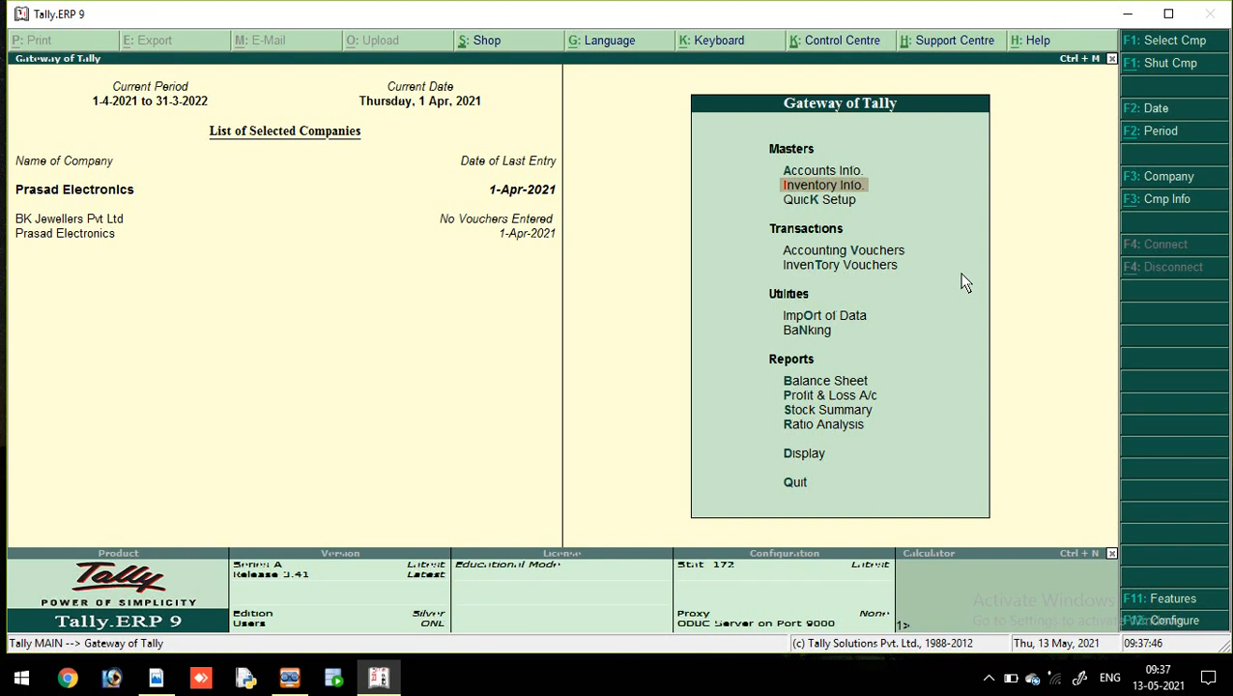
key(Down)
key(Up)
key(Down)
key(Down)
key(Down)
key(Down)
key(Down)
key(Down)
key(Down)
key(Down)
key(Down)
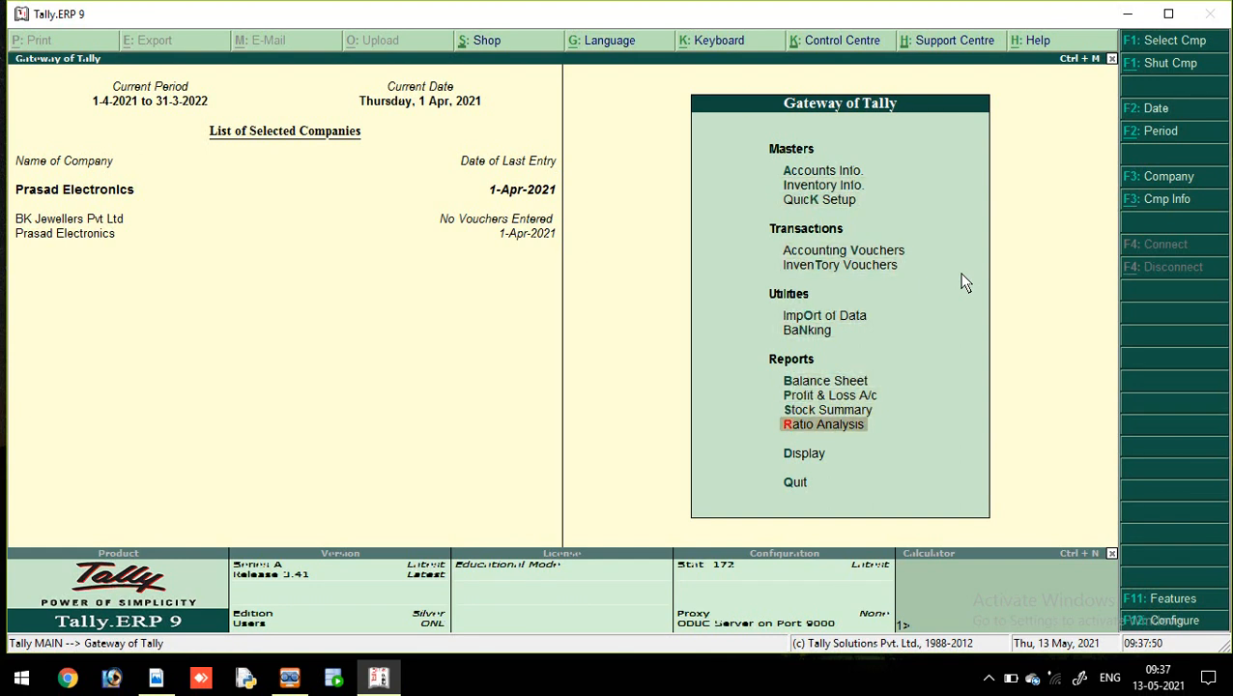
key(Down)
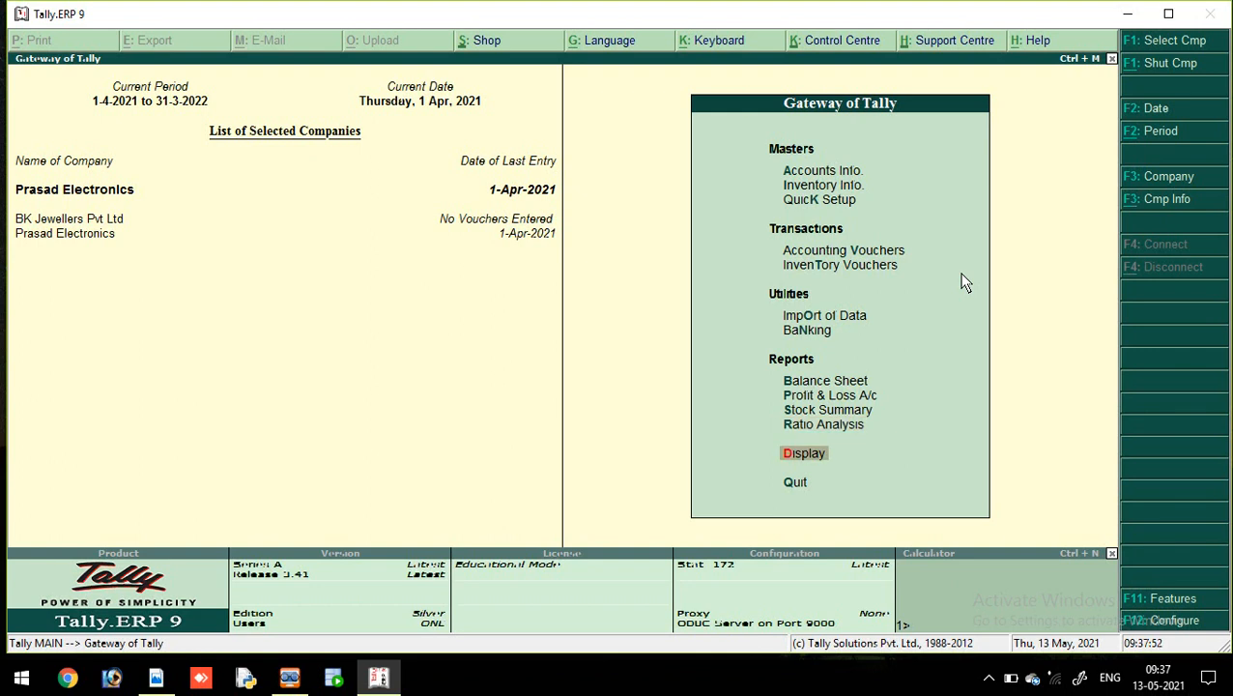
key(Return)
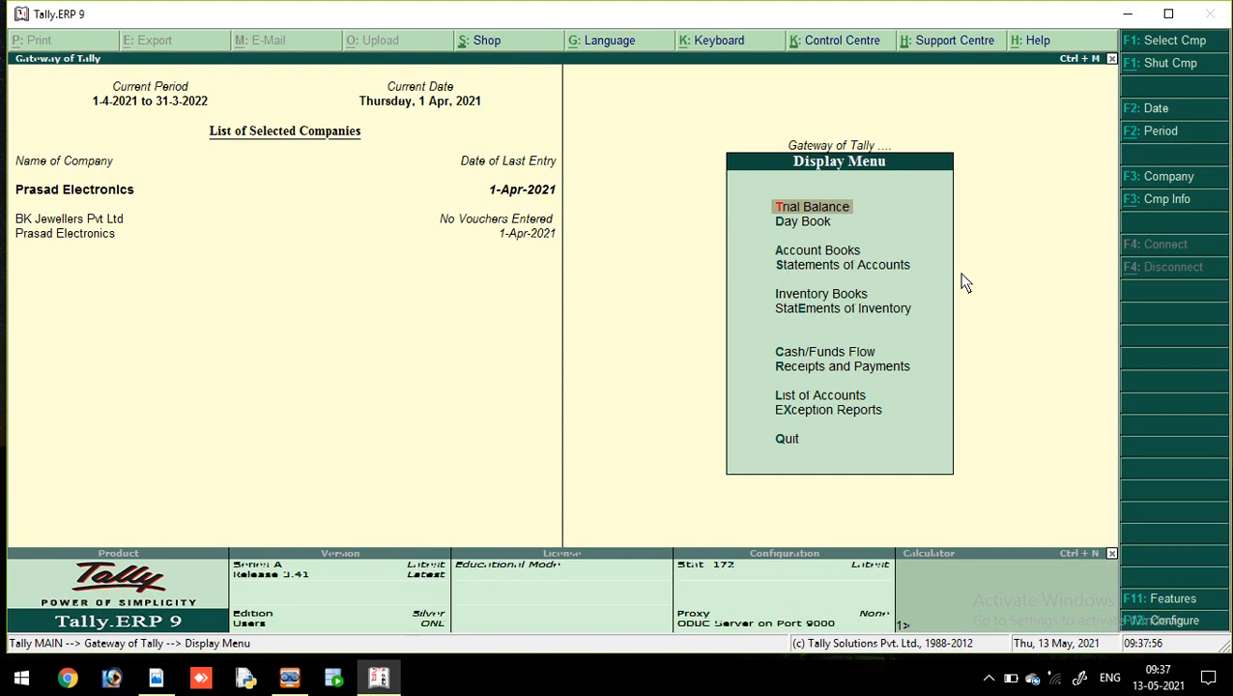
Step: Open Prasad Electronics' Trial Balance, totalling 6,40,000.00 on both debit and credit sides
key(Down)
key(Up)
key(Return)
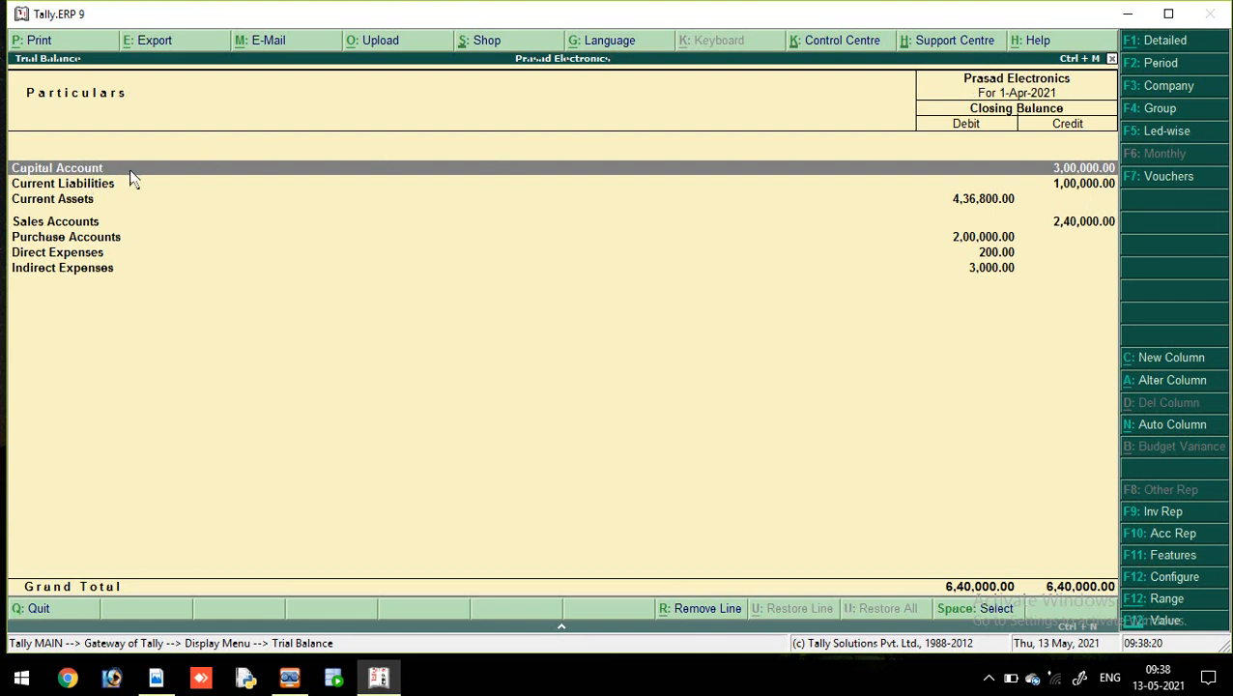
click(248, 169)
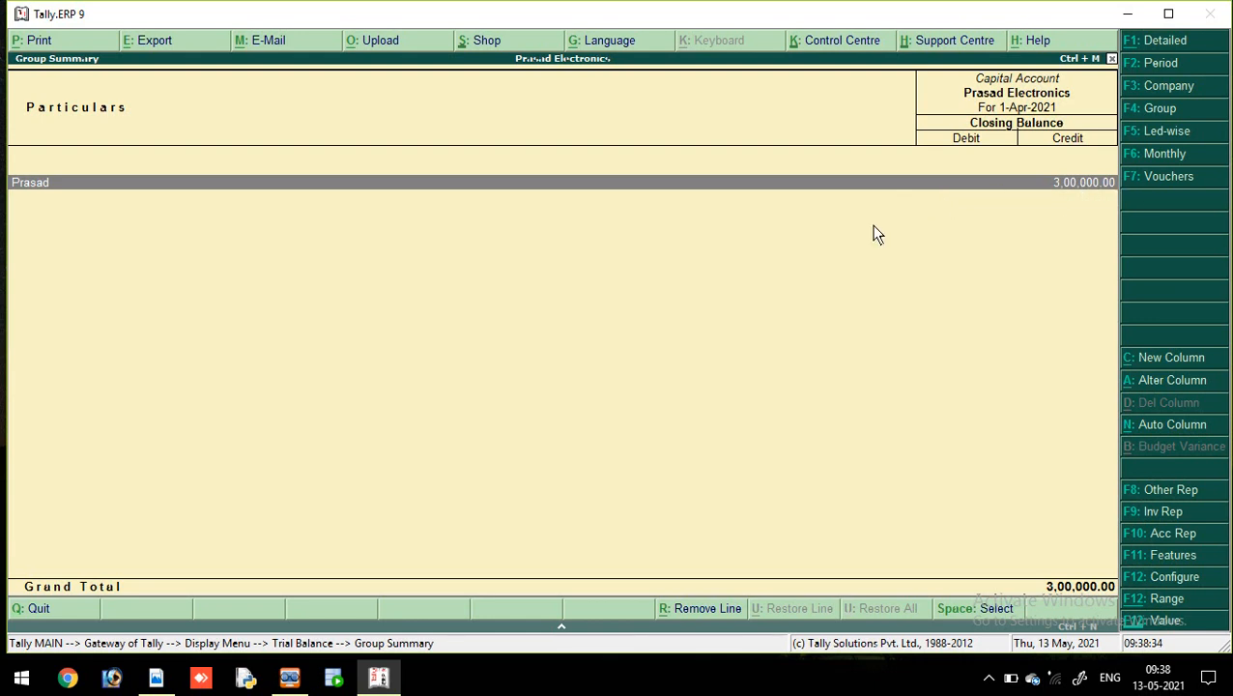
key(Escape)
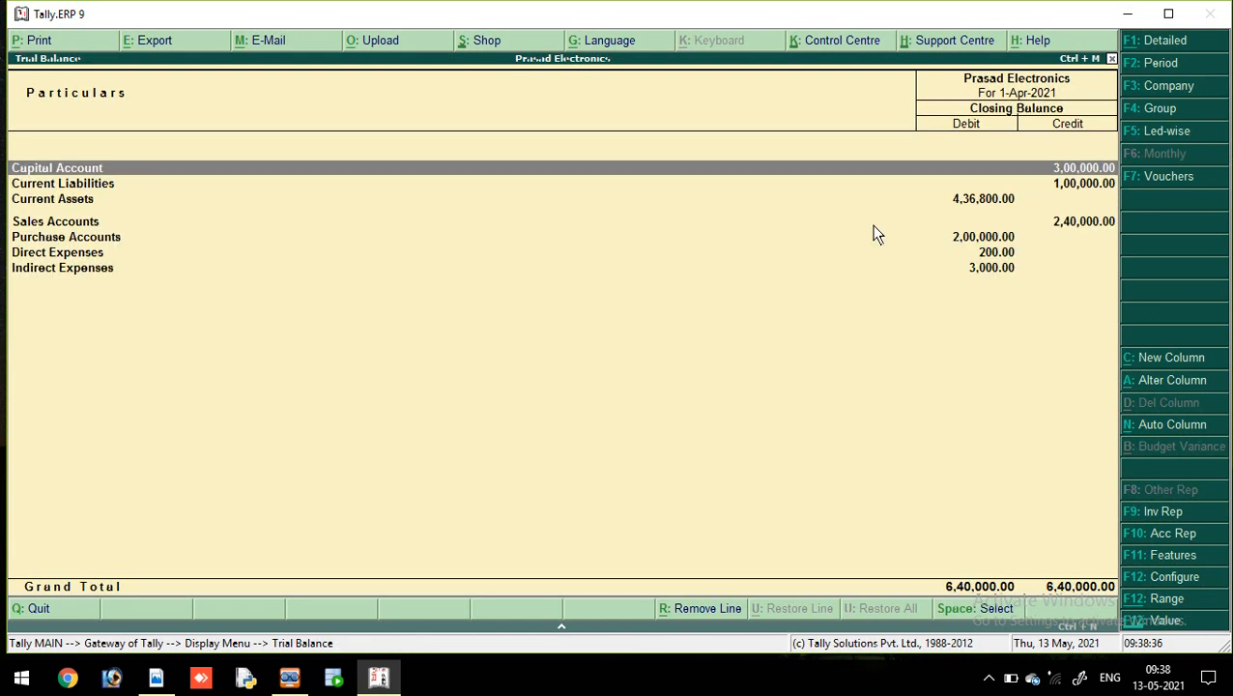
click(204, 183)
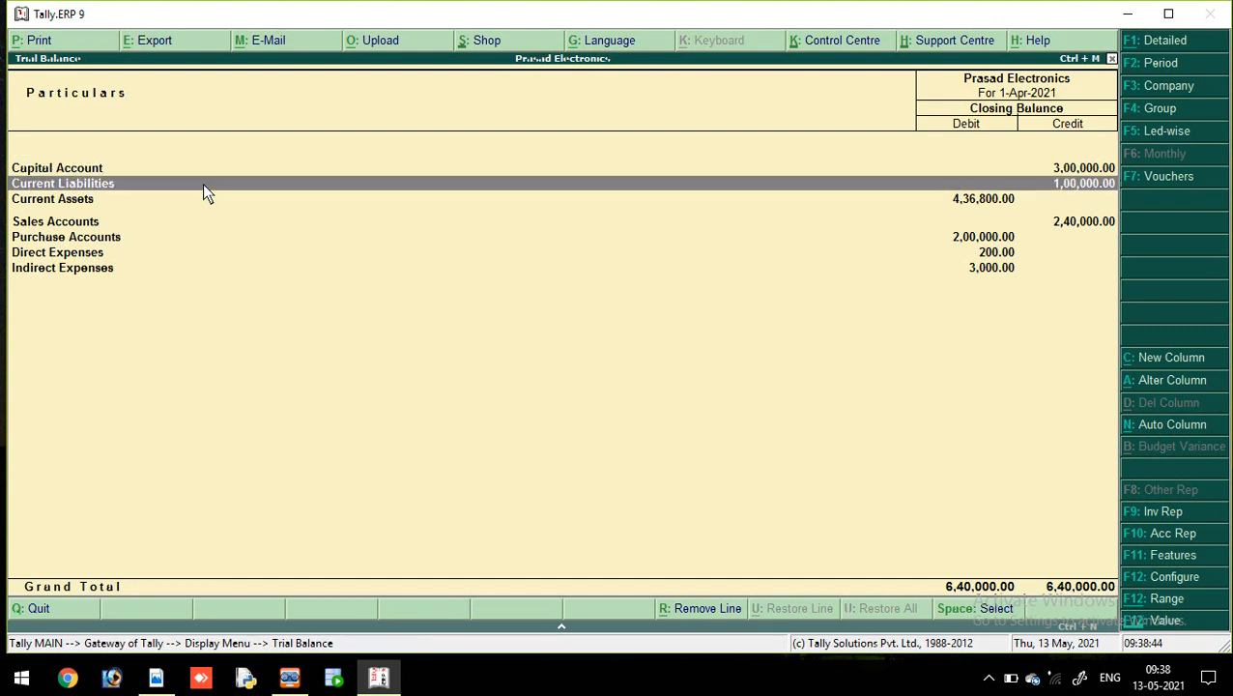
click(204, 184)
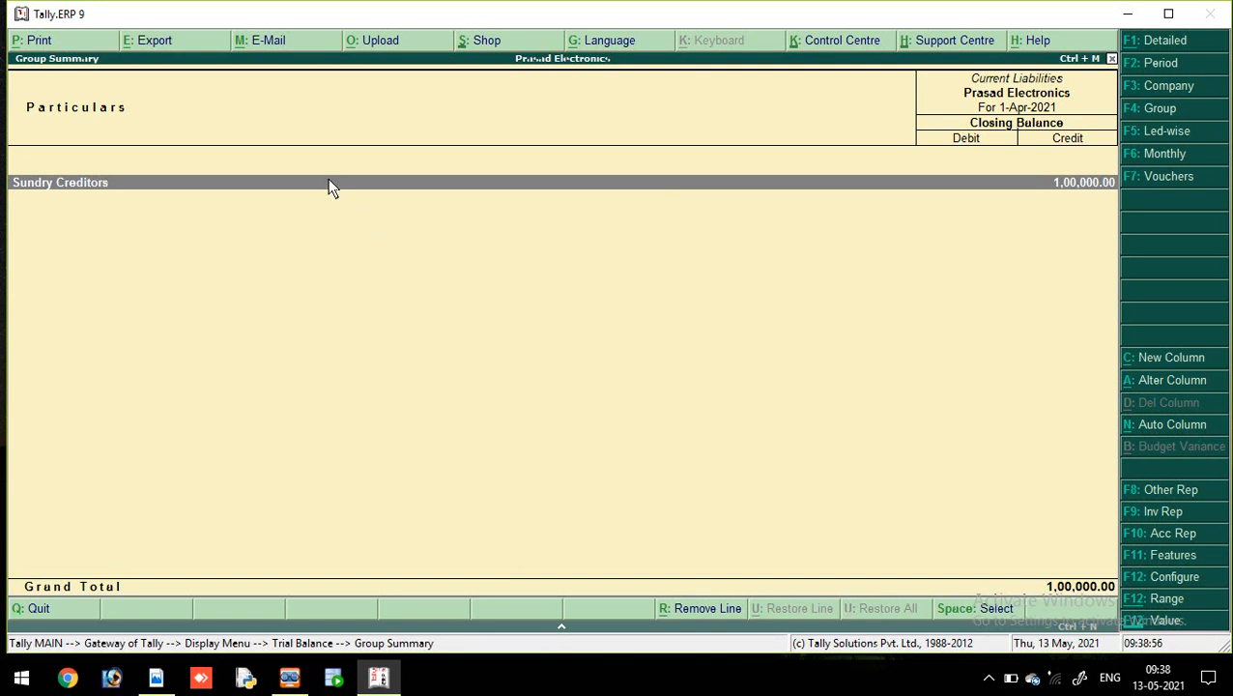
key(Return)
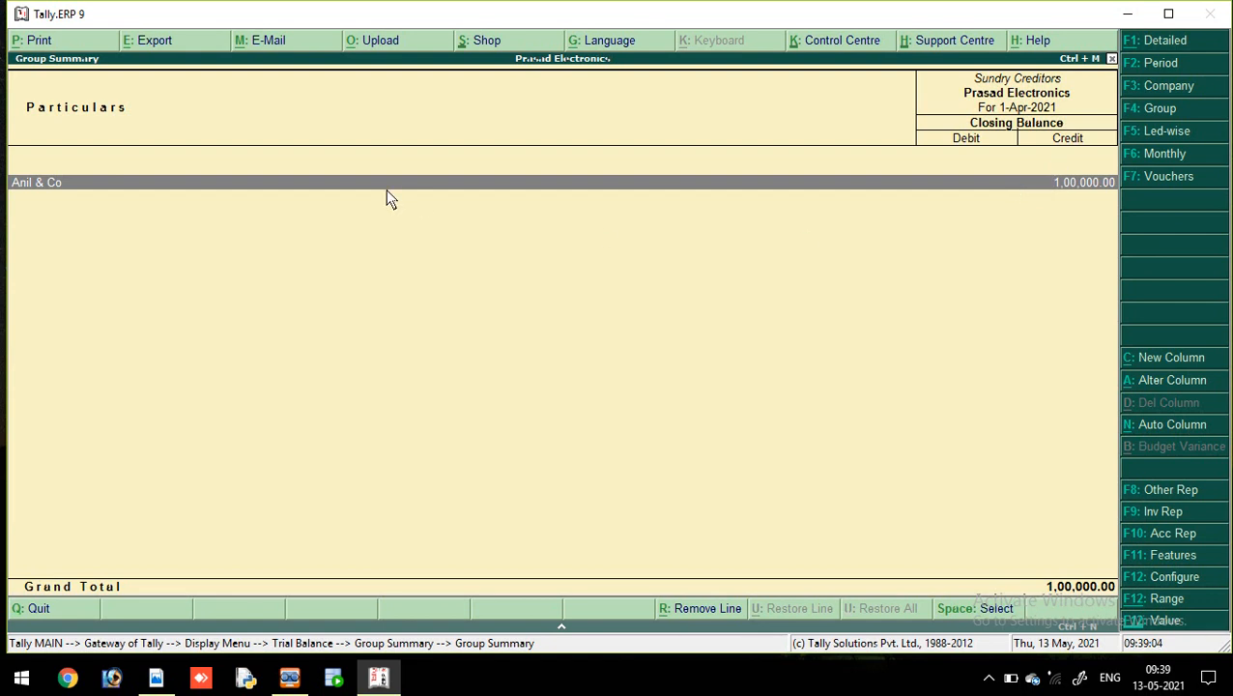
key(Escape)
key(Escape)
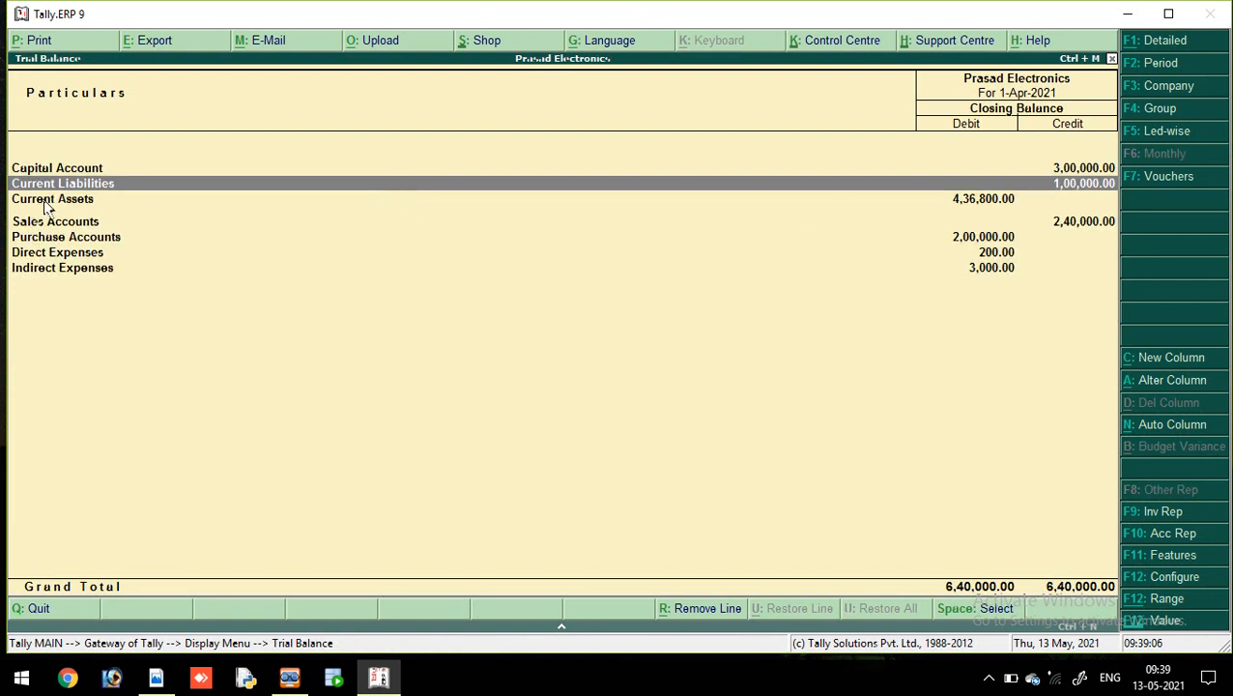
double_click(57, 199)
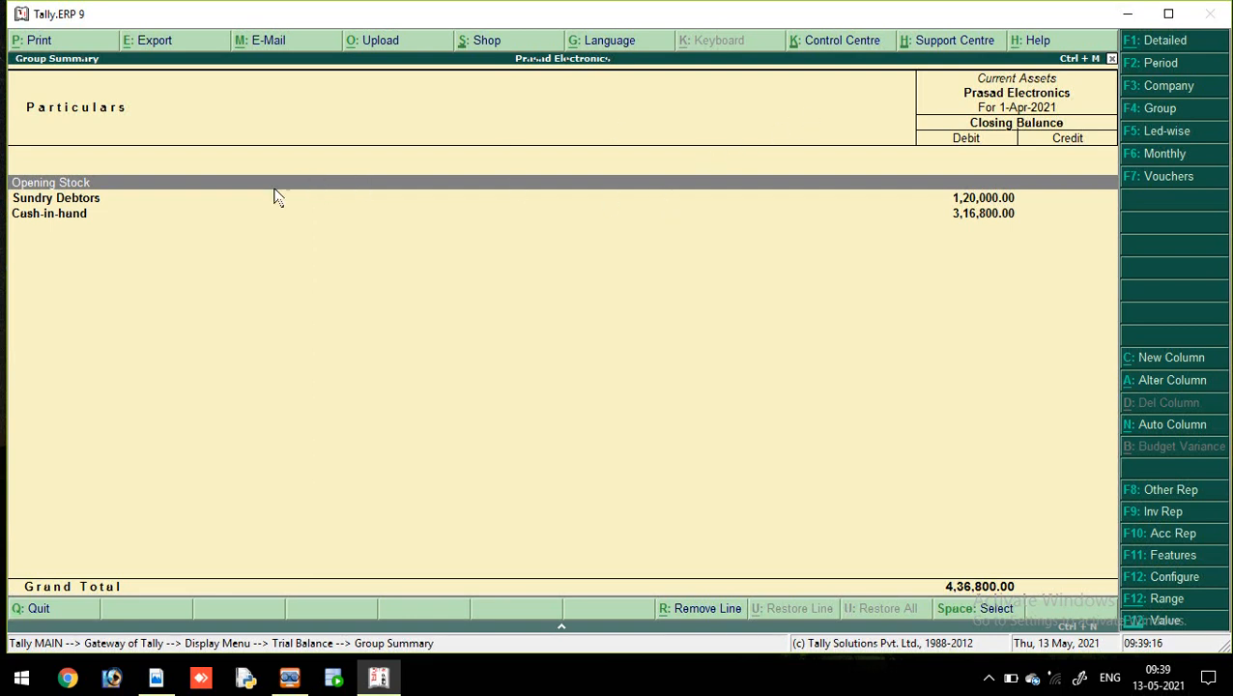
click(128, 205)
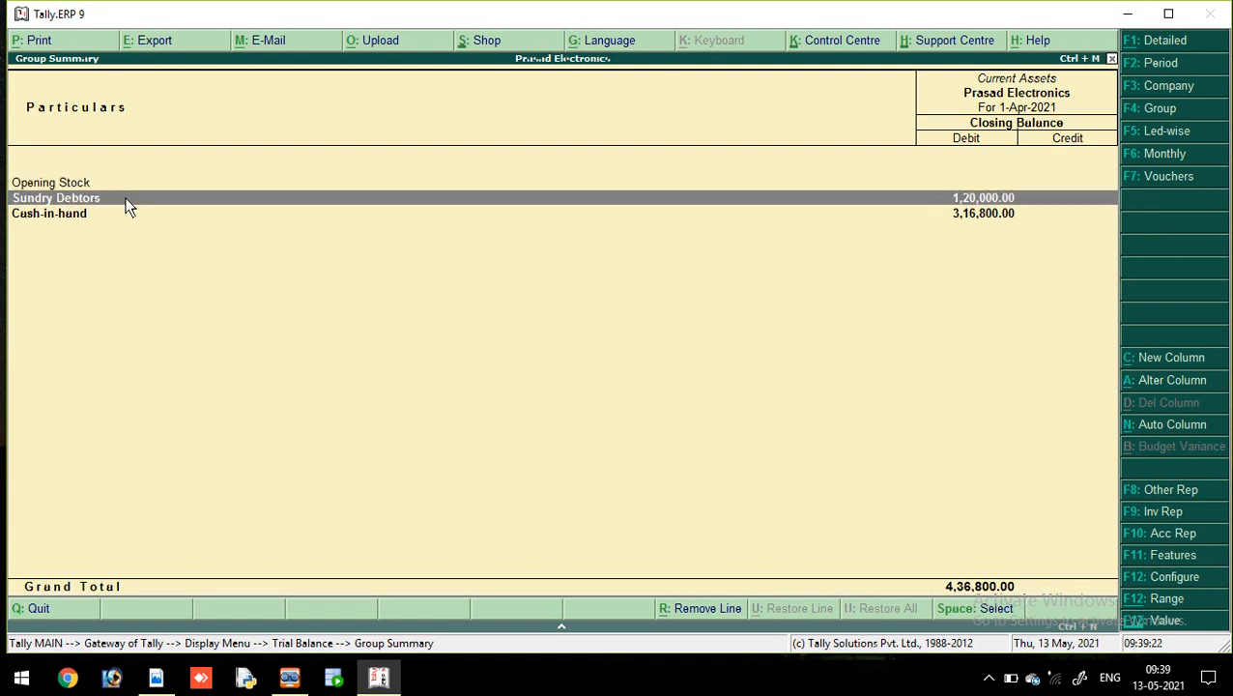
double_click(178, 199)
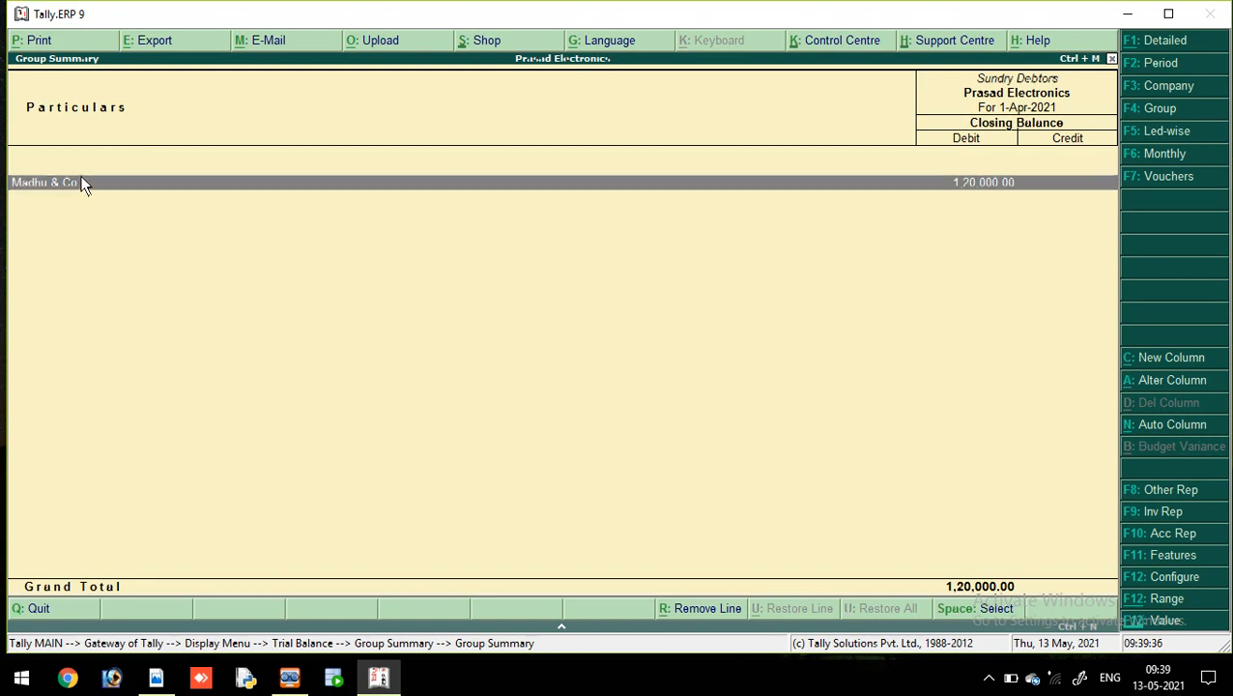
key(Escape)
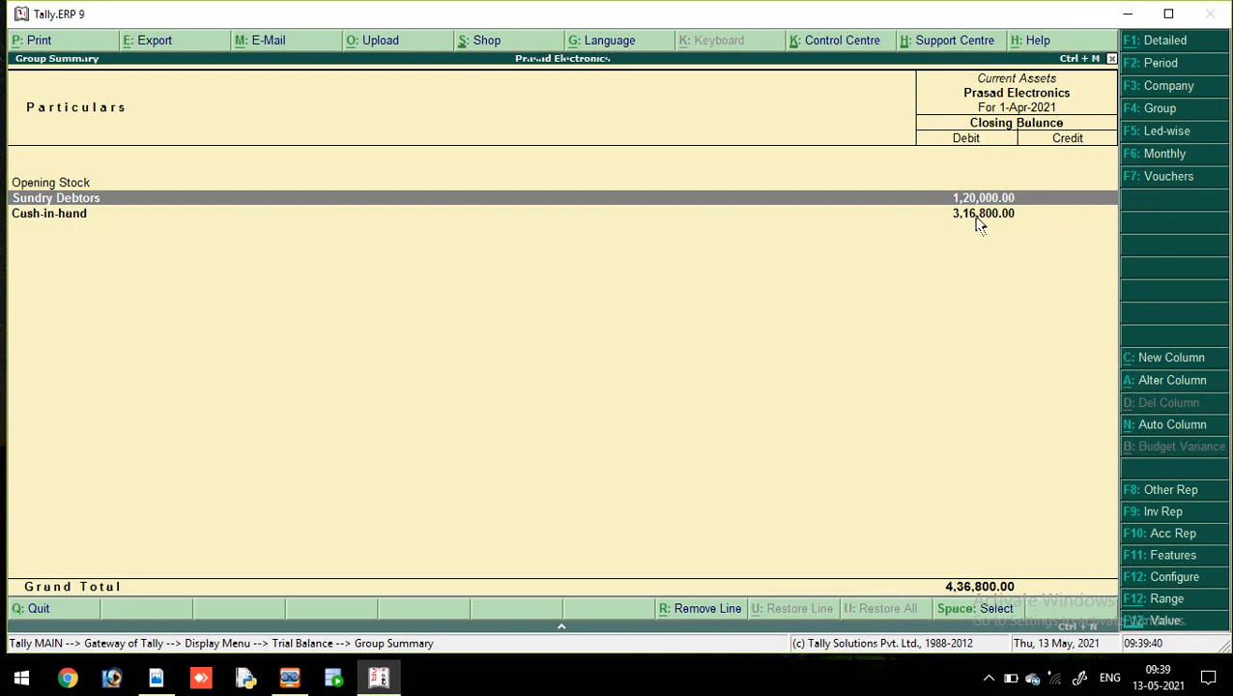
key(Escape)
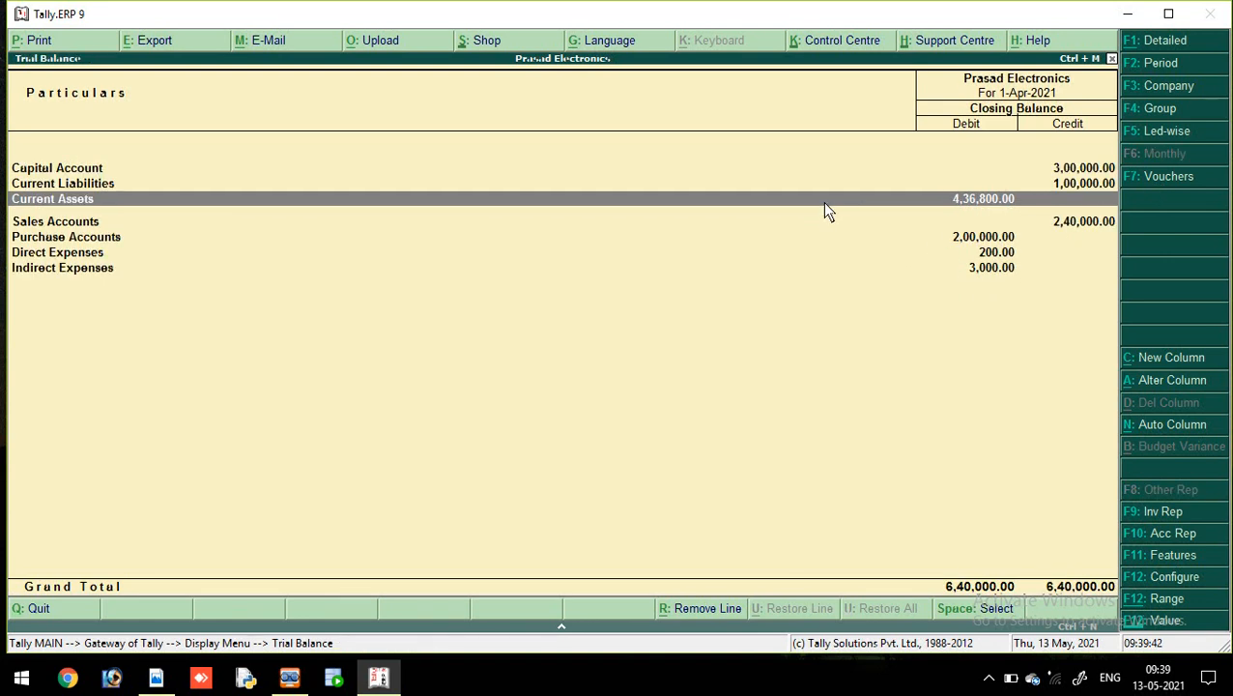
Step: Inspect the Sales Accounts and Purchase Accounts group breakdowns in the Trial Balance
click(166, 223)
click(165, 224)
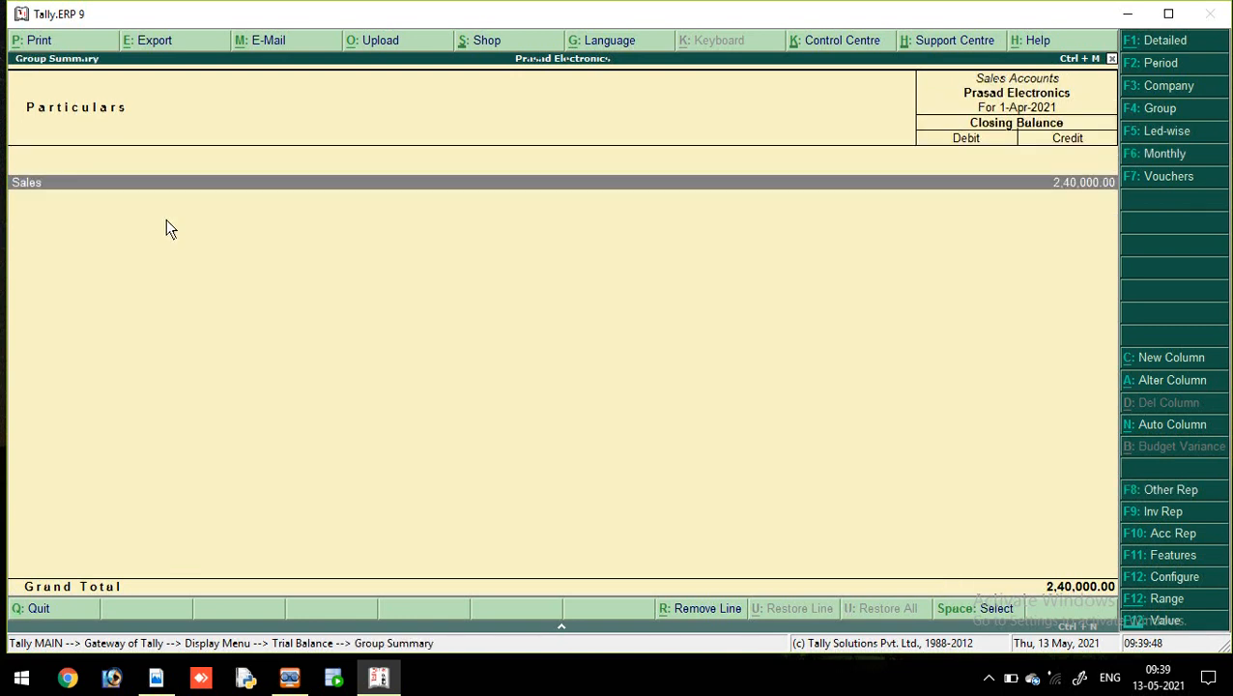
key(Escape)
double_click(157, 235)
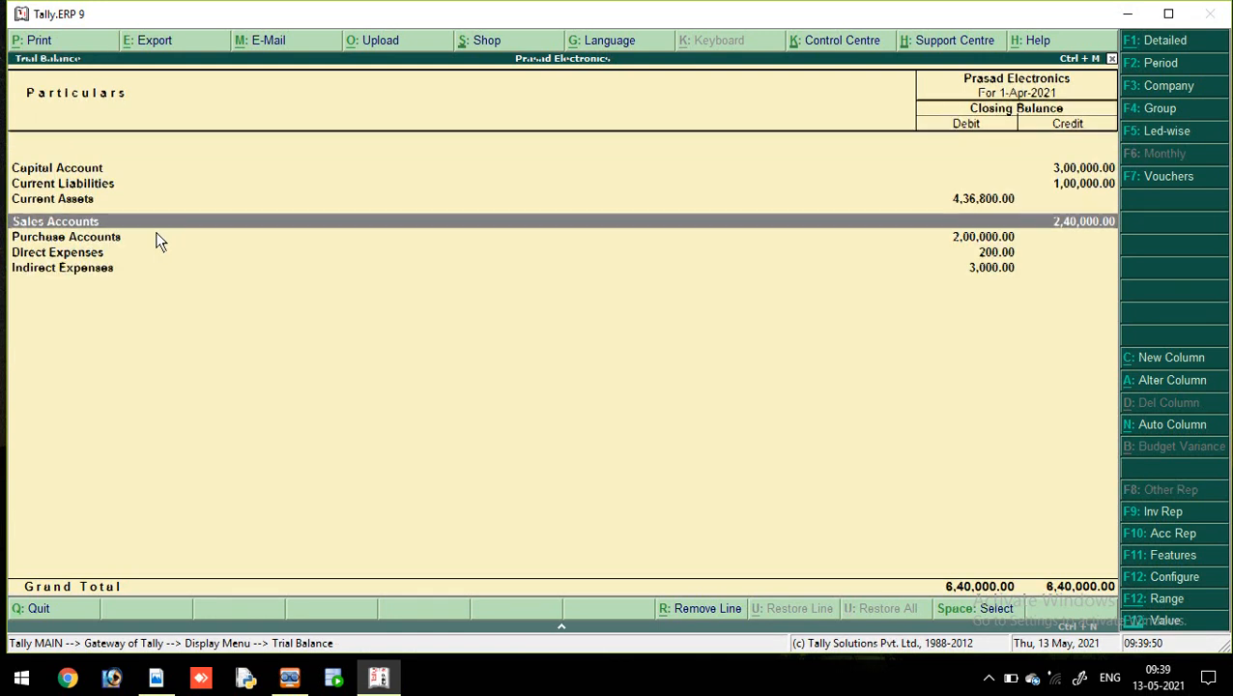
key(Escape)
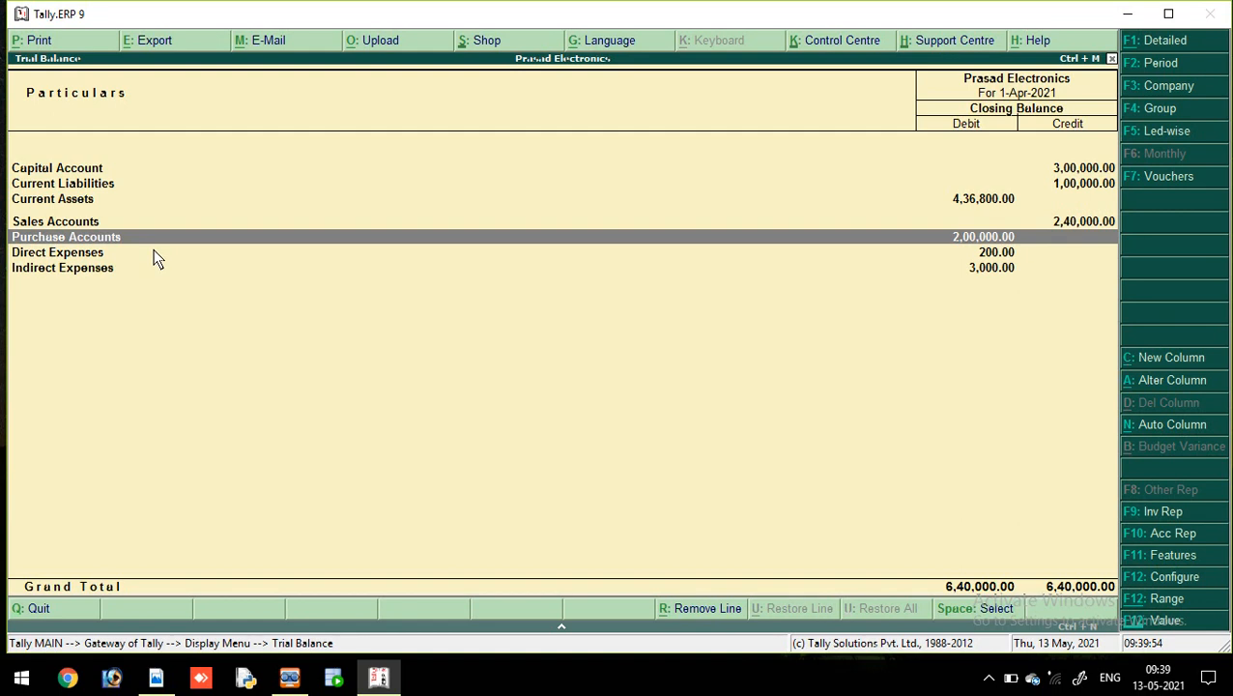
Step: Check Direct Expenses (Carriage Inwards 200.00) and Indirect Expenses (Rent, Salaries), then minimise Tally
double_click(153, 252)
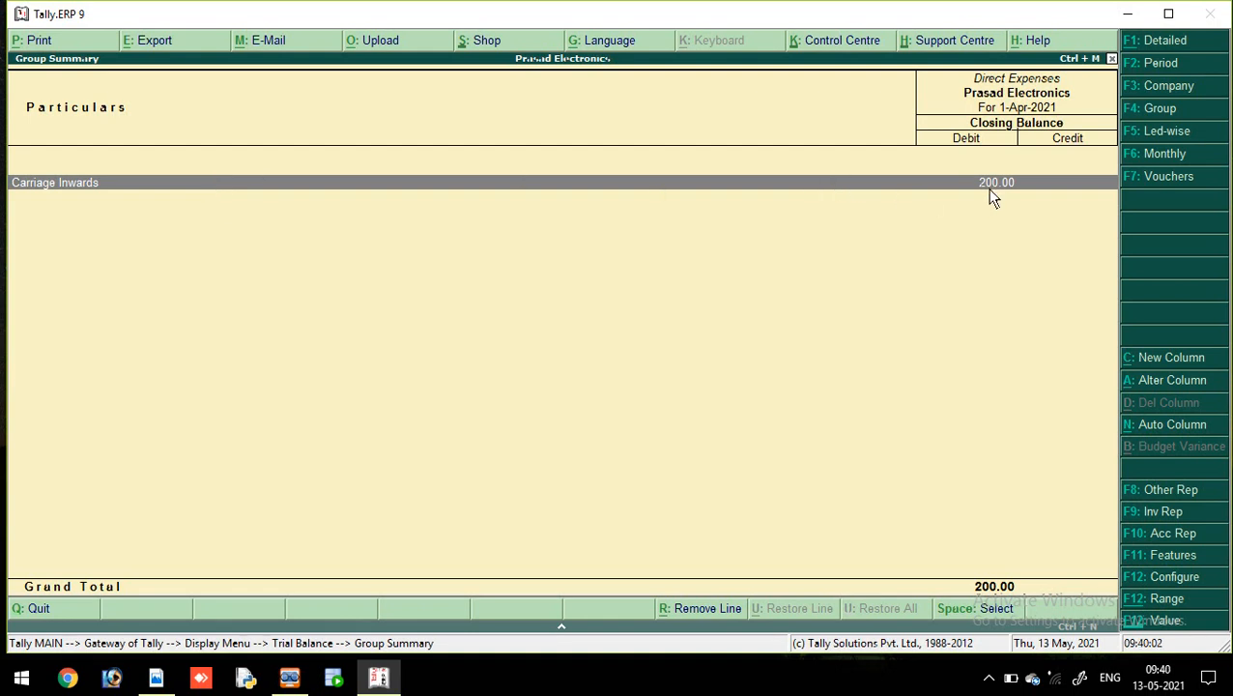
key(Escape)
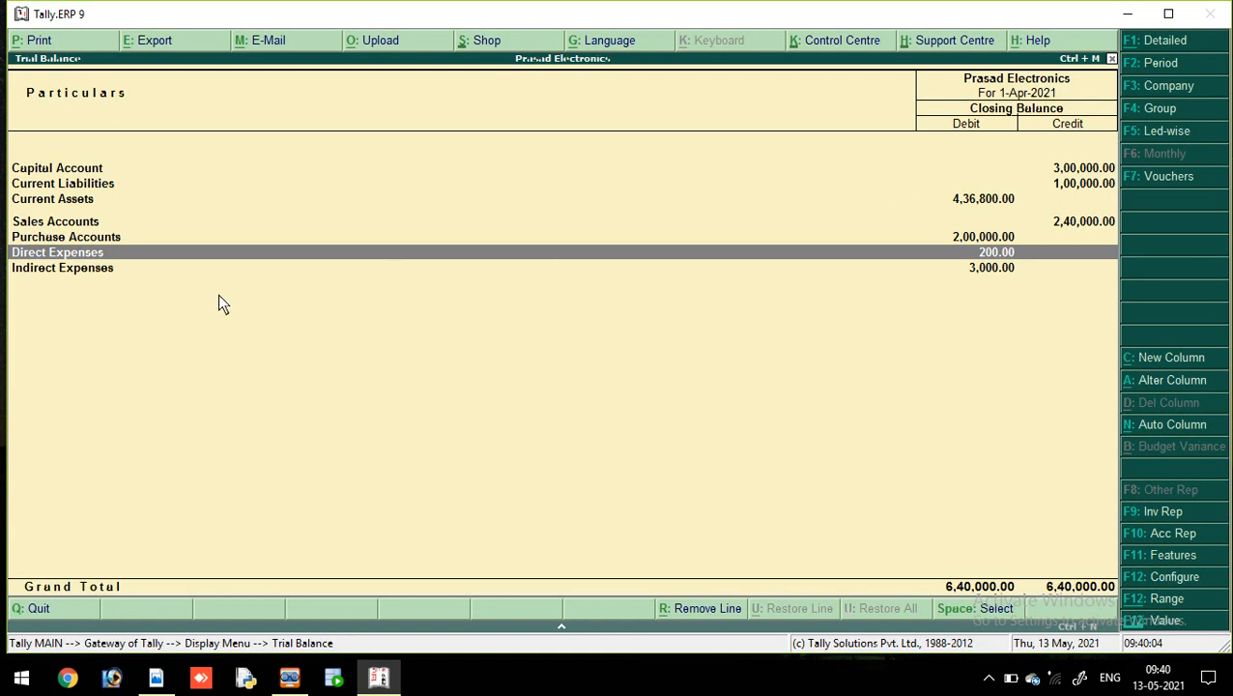
double_click(160, 270)
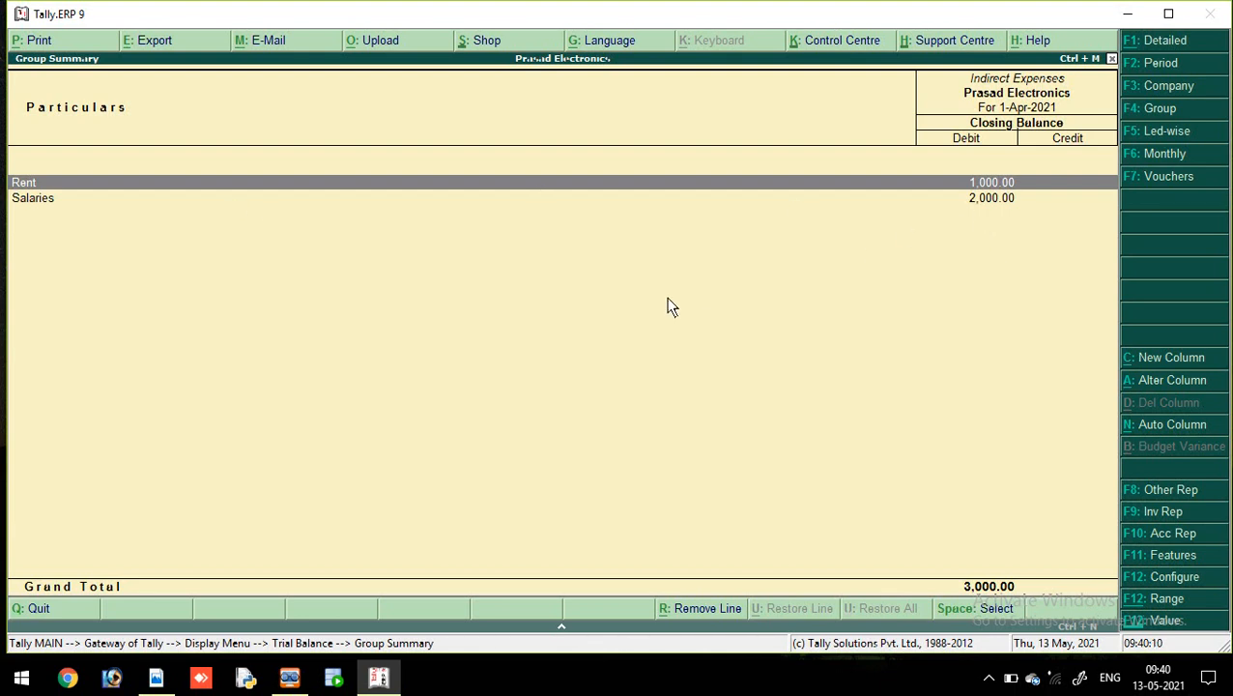
key(Escape)
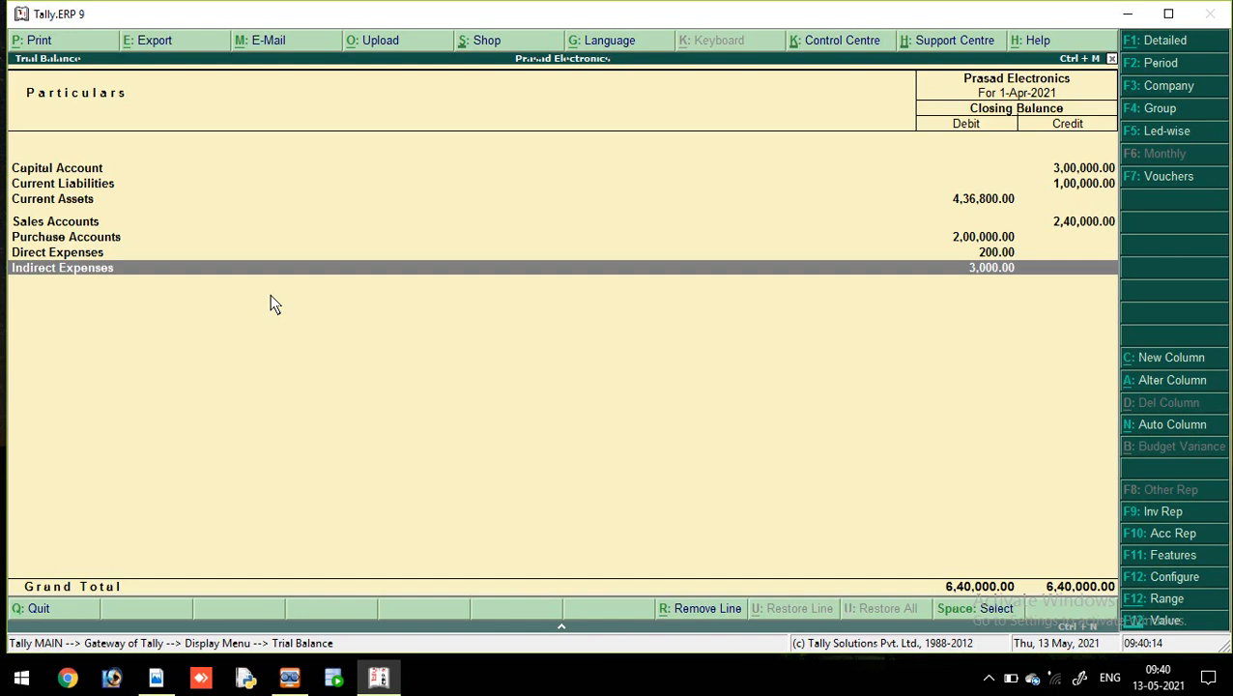
click(380, 679)
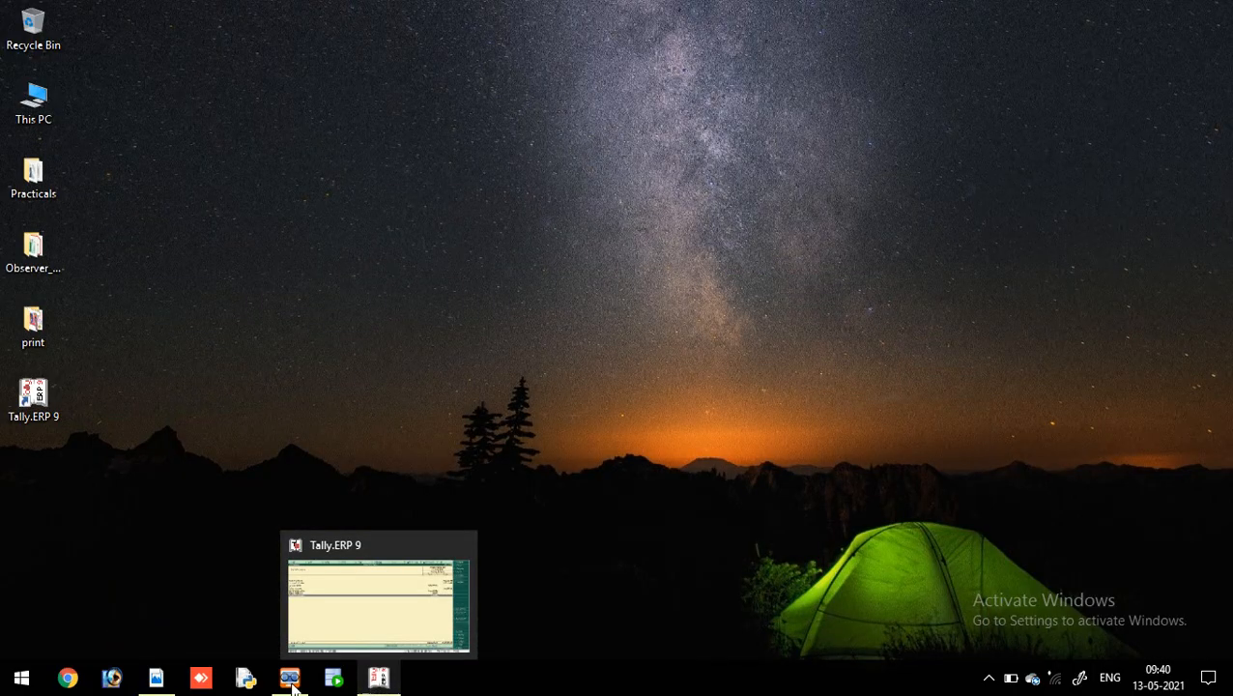
Step: View the Trial Balance page of III BCom Tally.pdf, then return to Tally
click(165, 681)
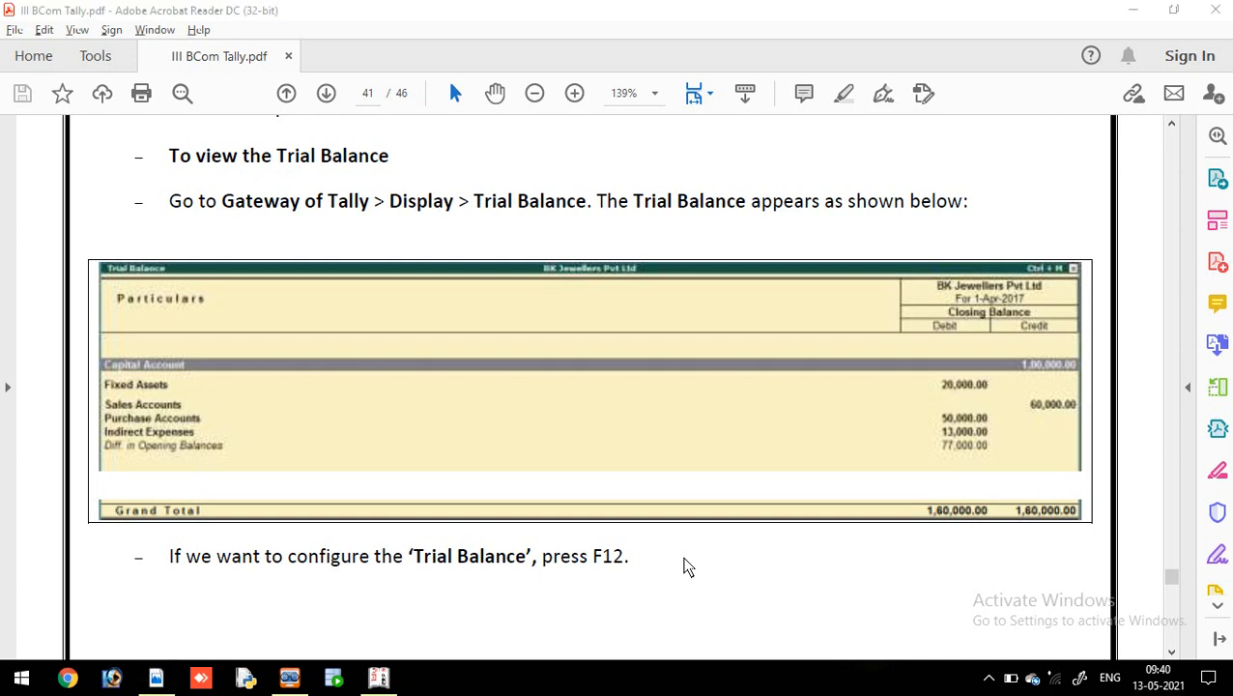
click(380, 678)
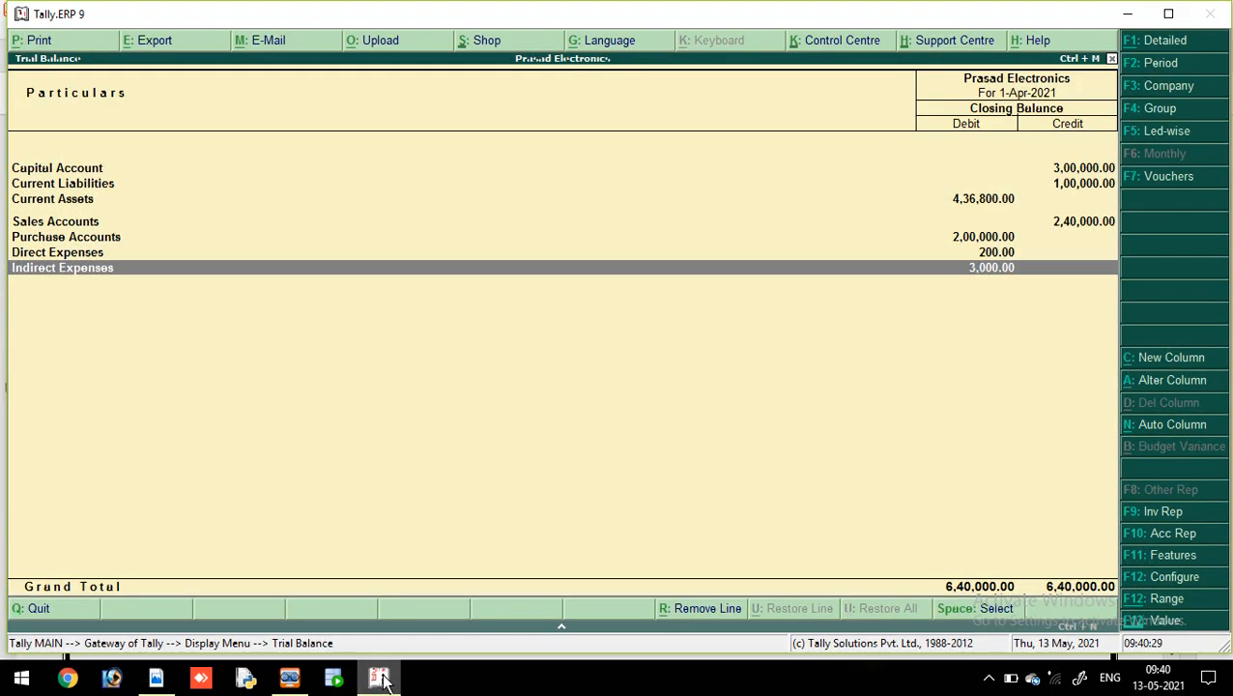
Step: Configure the Trial Balance to show opening balances, transactions and percentages
click(1174, 577)
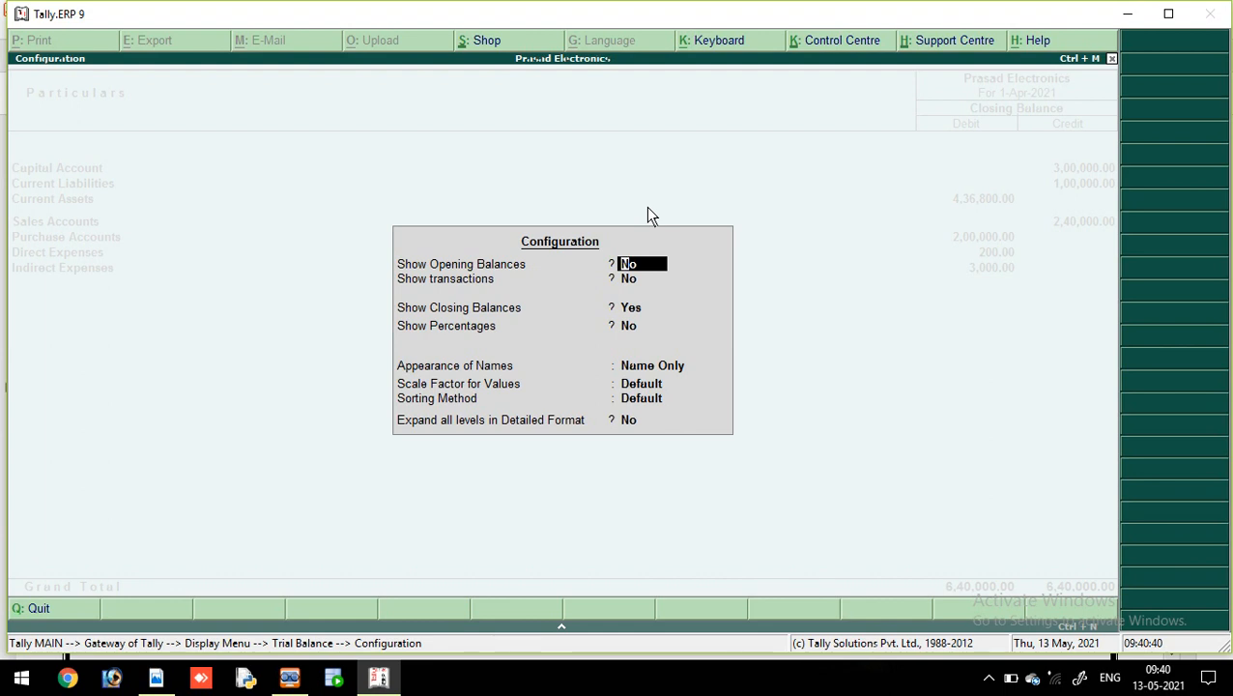
text(y)
key(Return)
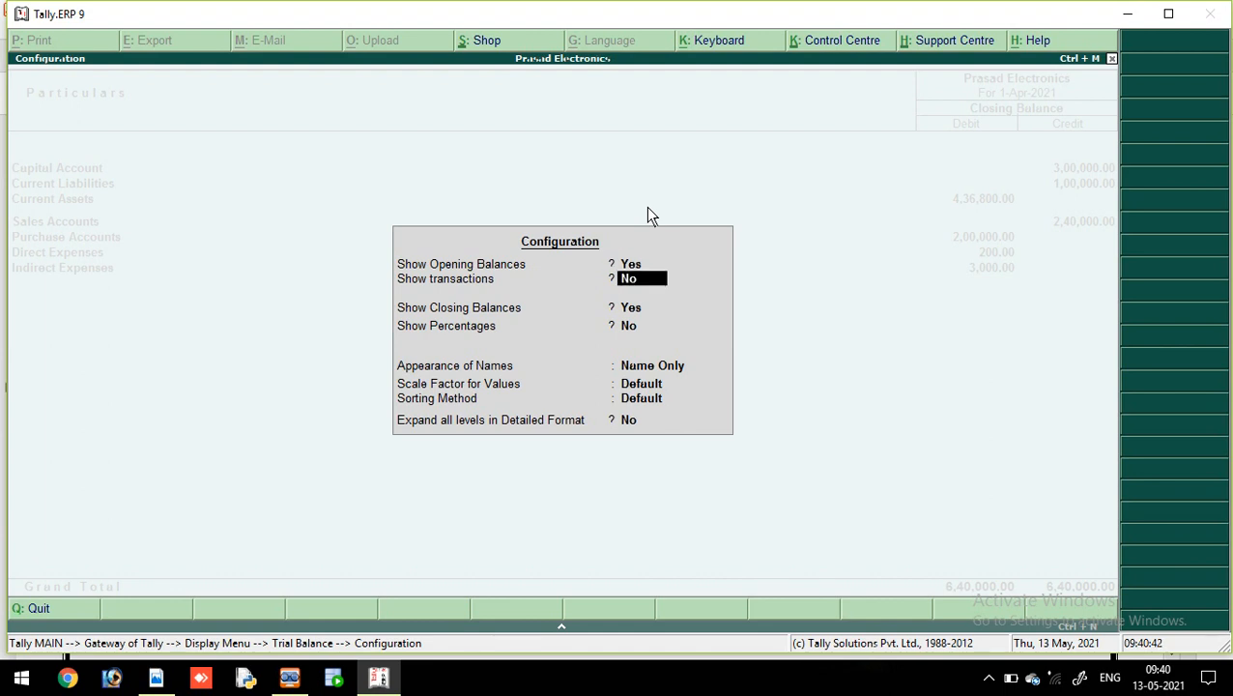
text(y)
key(Return)
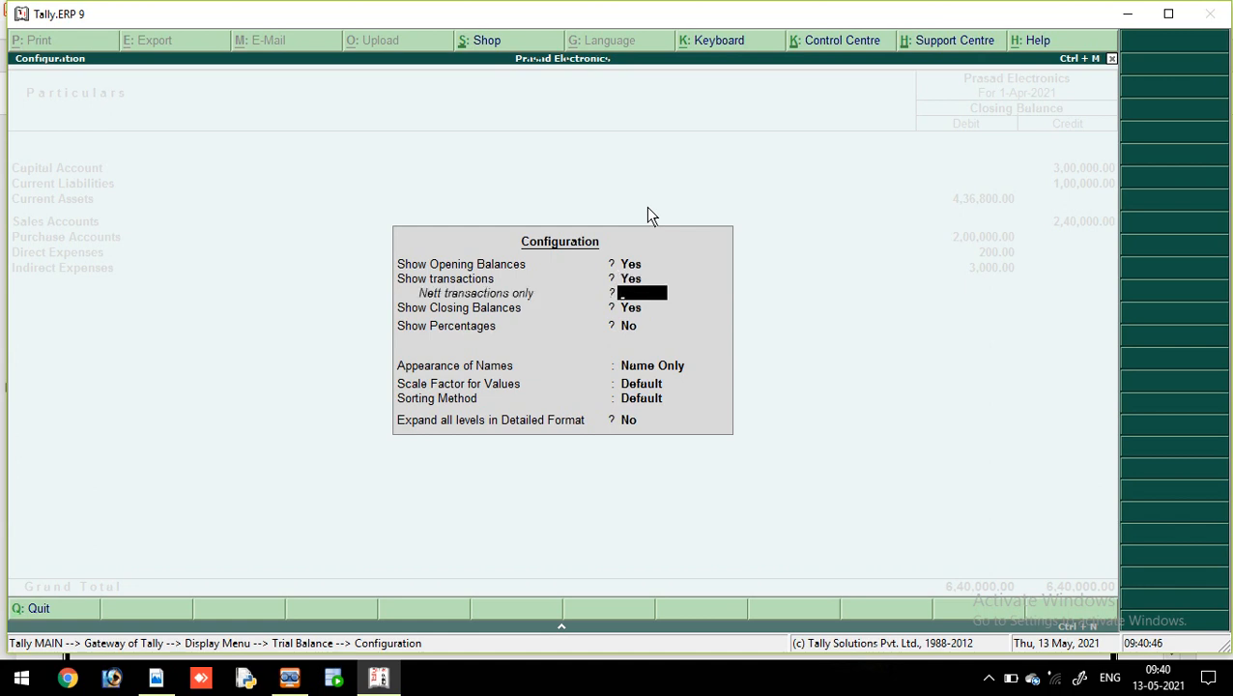
key(Return)
key(Return)
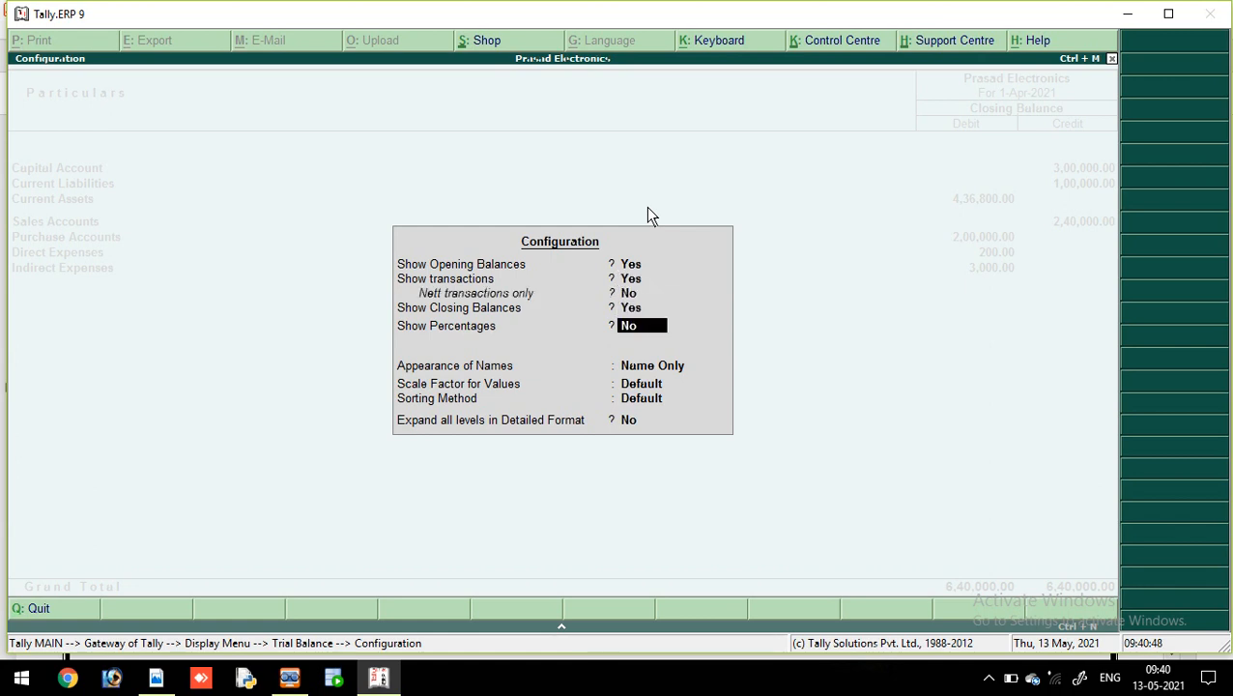
text(y)
key(Return)
key(Return)
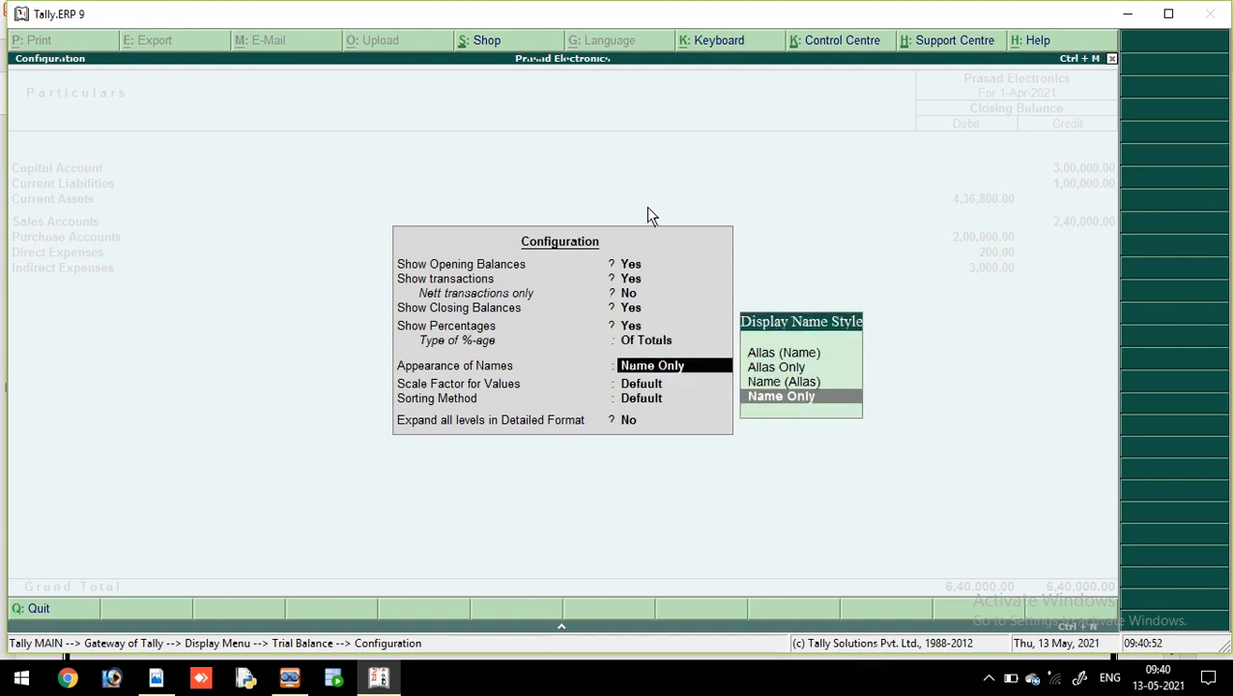
key(Return)
key(Return)
key(Return)
key(Return)
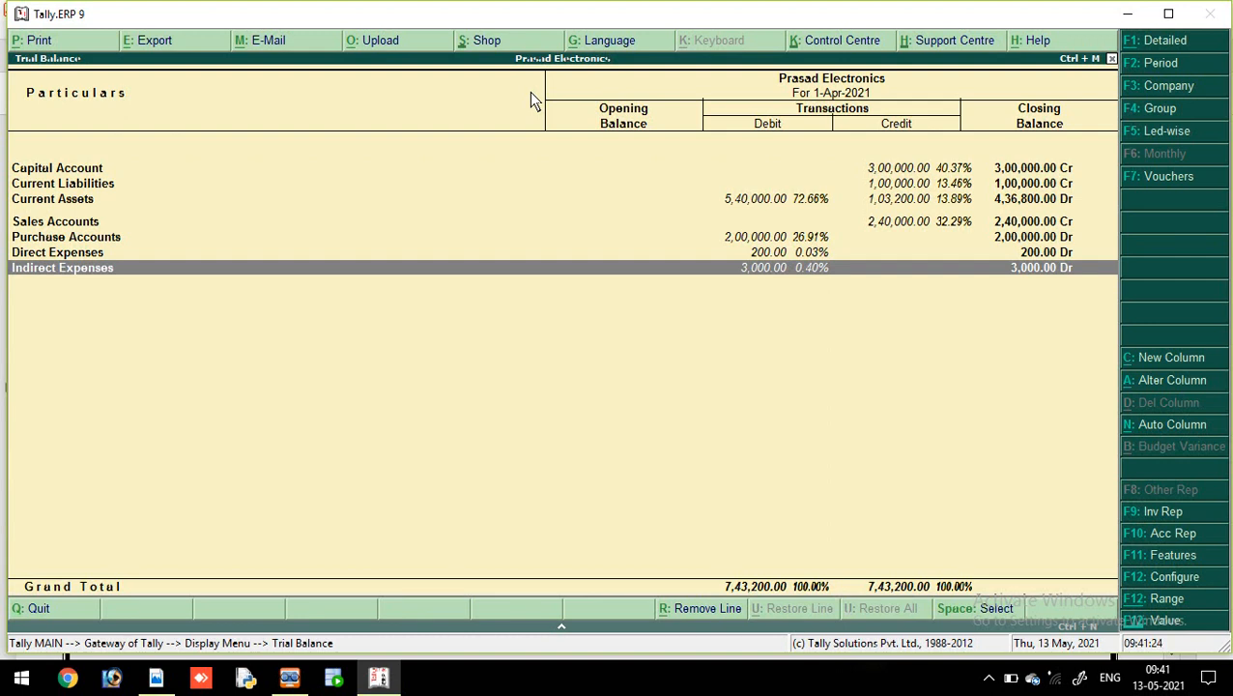
Step: Close the Trial Balance and return to the Gateway of Tally's company information options
key(Escape)
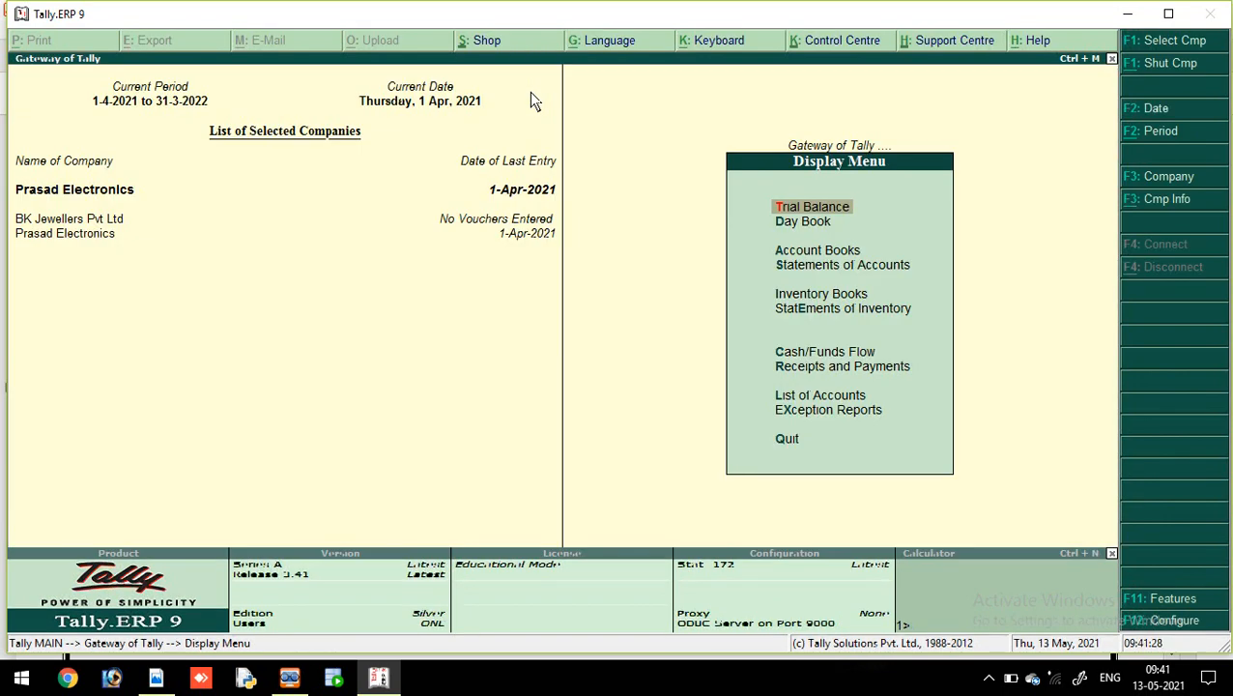
key(Escape)
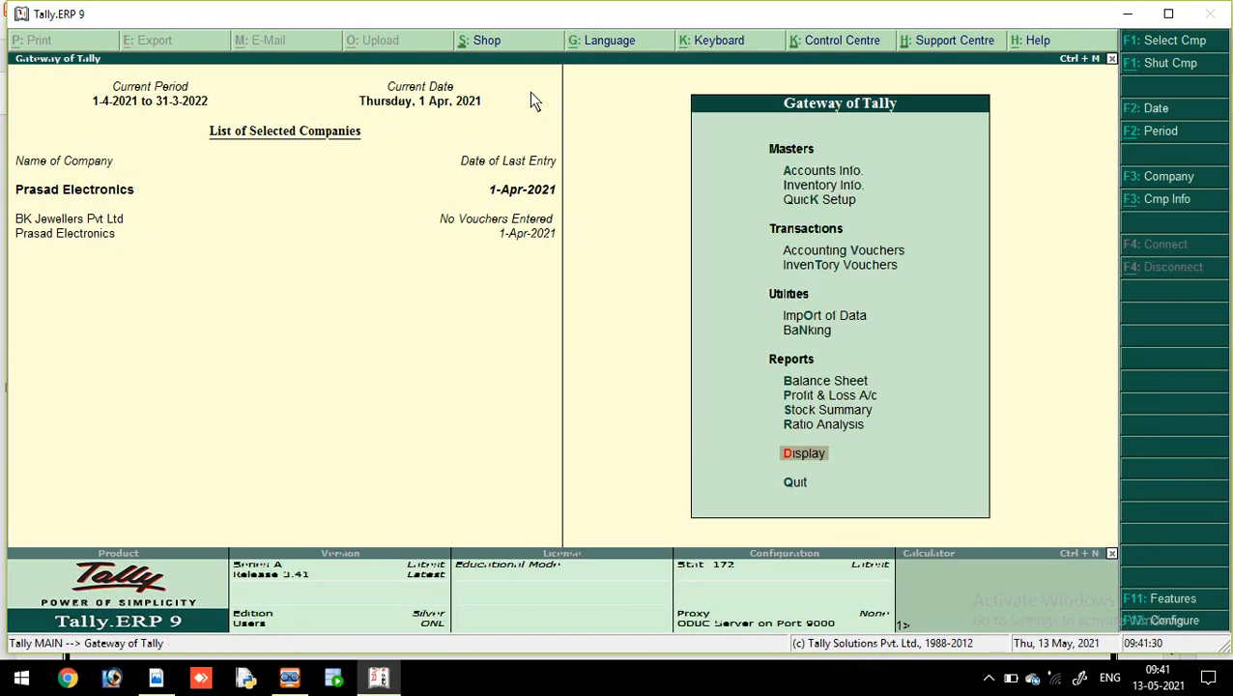
click(1176, 200)
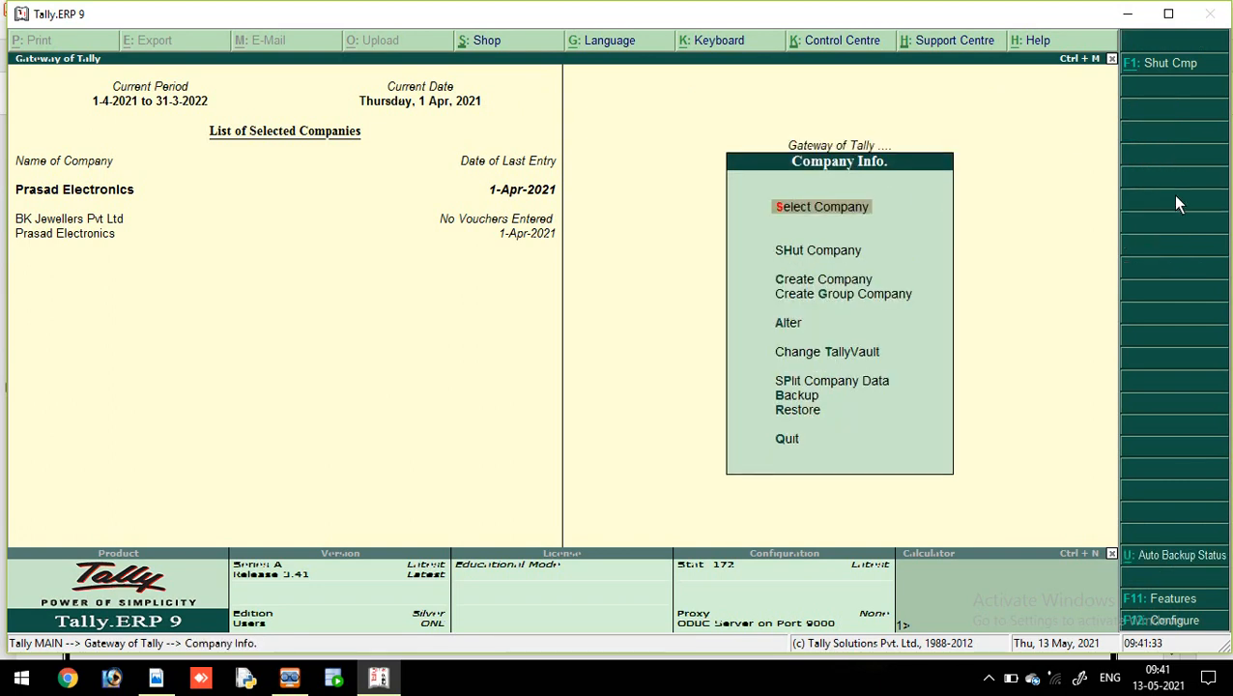
Step: Select BK Jewellers Pvt Ltd as the current company and open its Display Menu
click(828, 208)
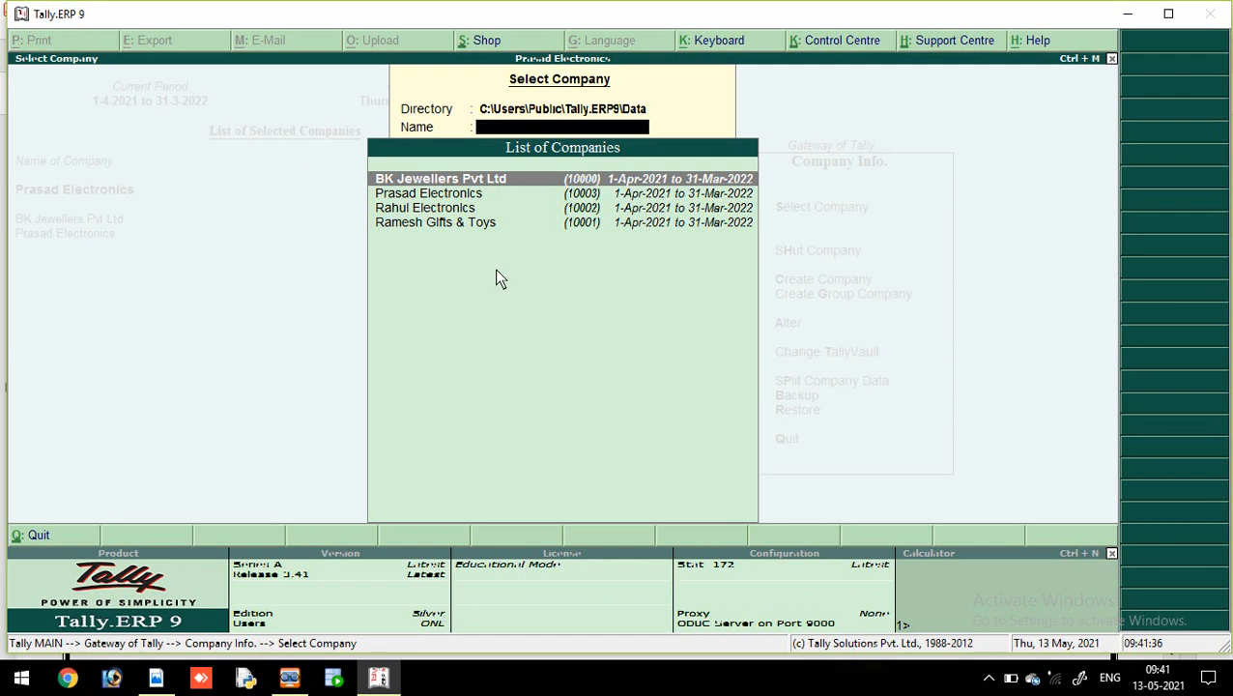
click(472, 183)
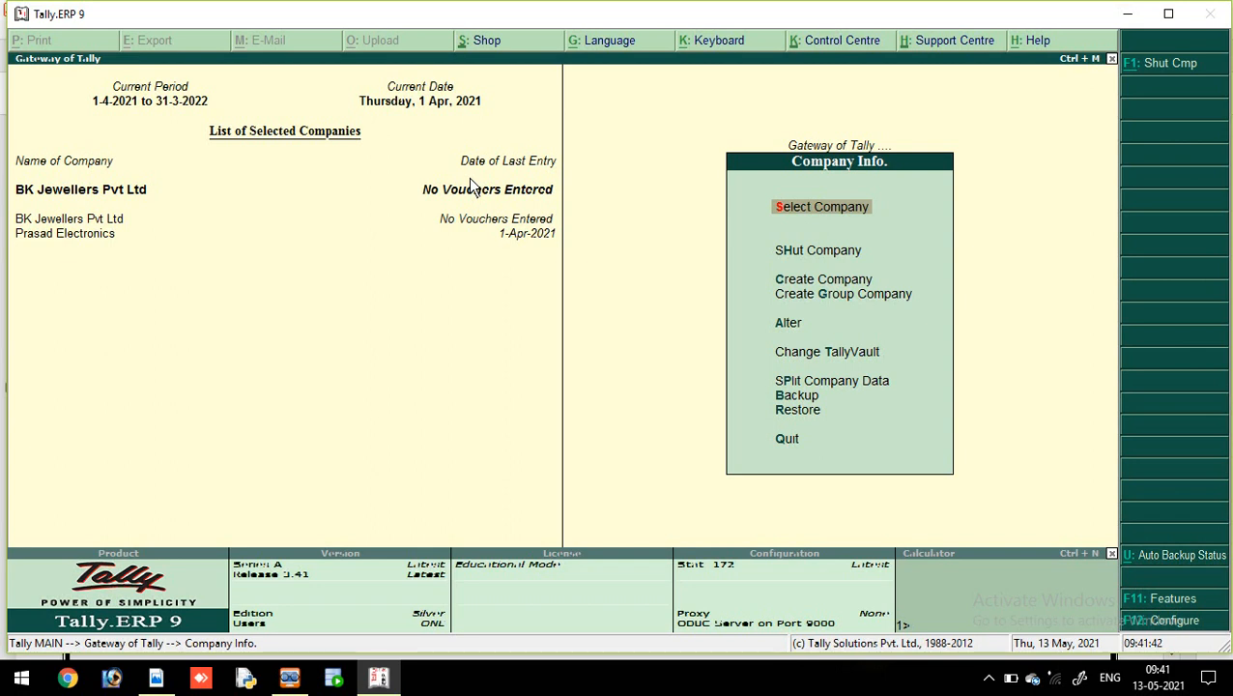
click(852, 145)
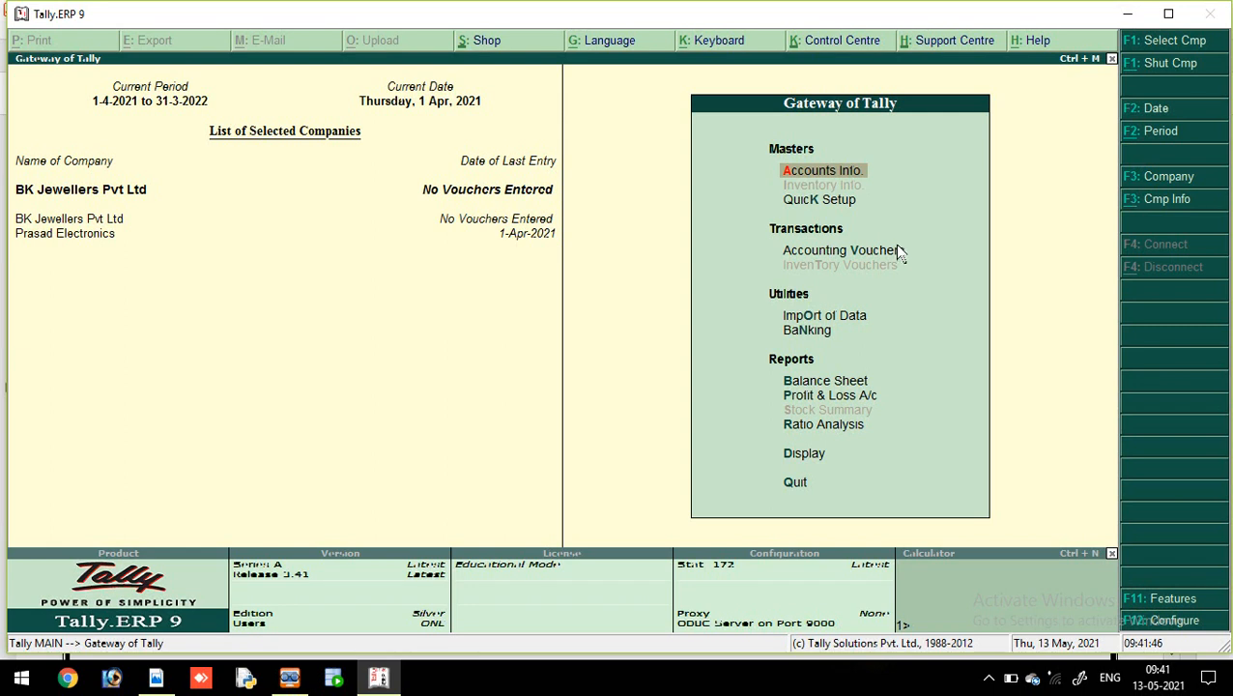
key(Down)
key(Down)
key(Down)
key(Down)
key(Down)
key(Down)
key(Down)
key(Down)
key(Return)
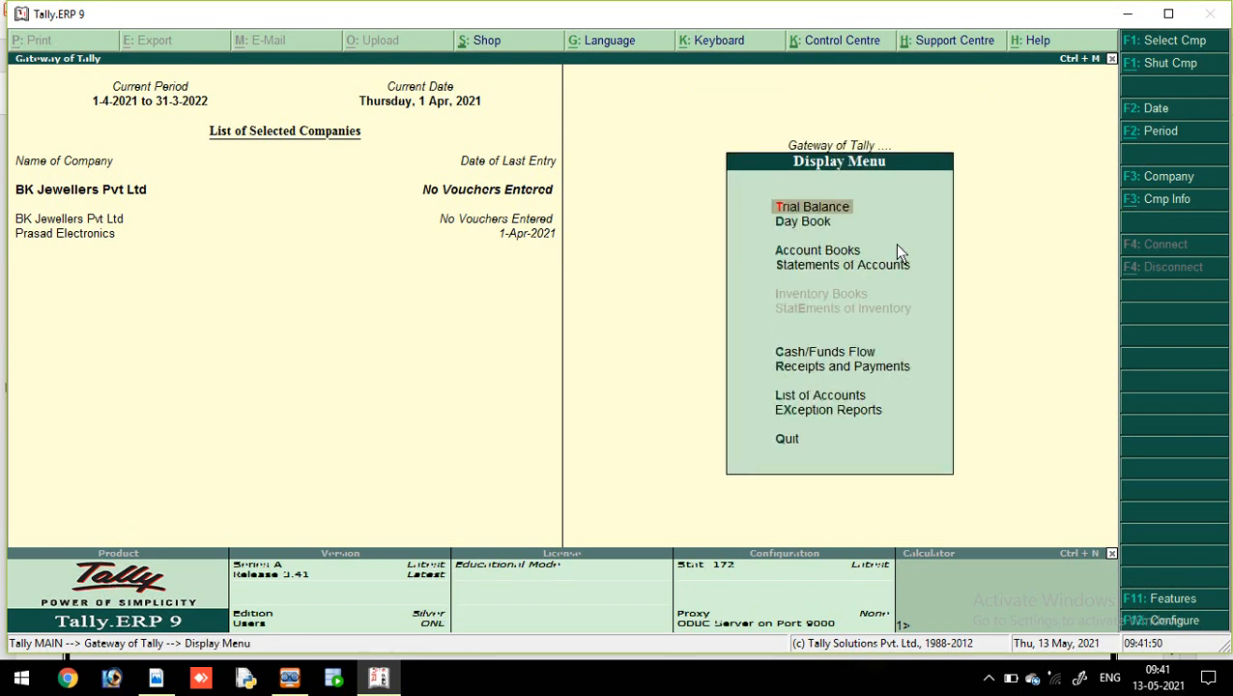
Step: Open BK Jewellers' Trial Balance and inspect the Capital Account and Fixed Assets groups
key(Return)
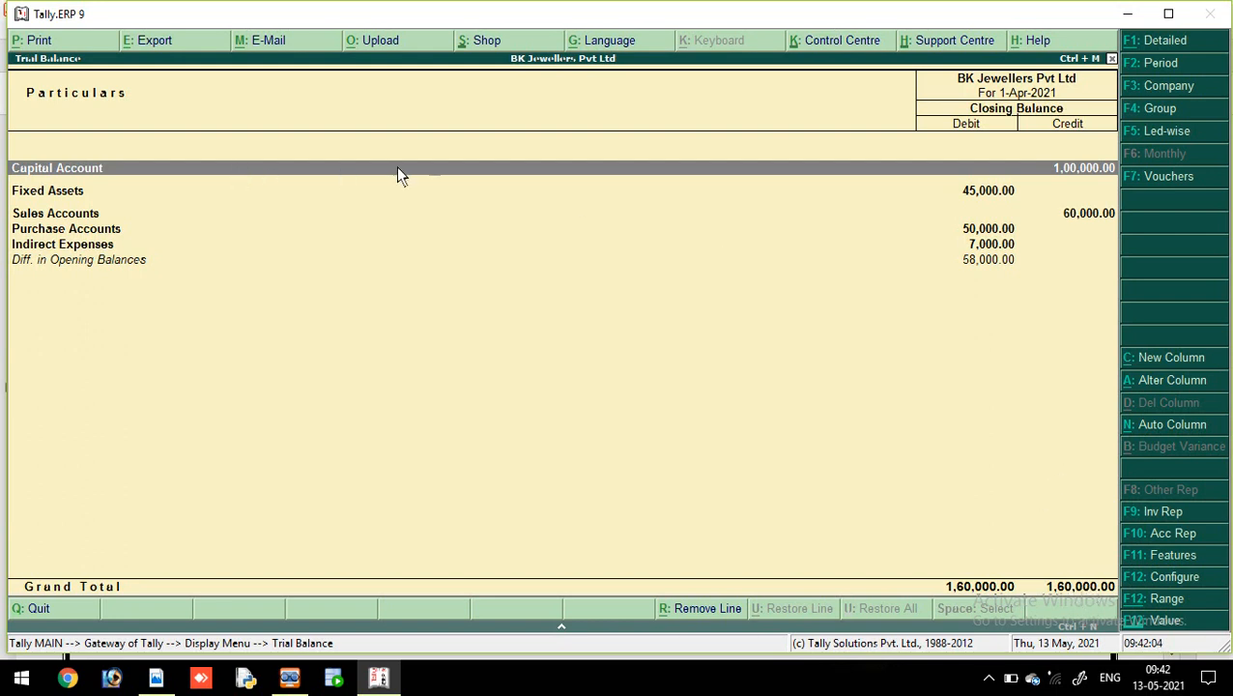
double_click(826, 174)
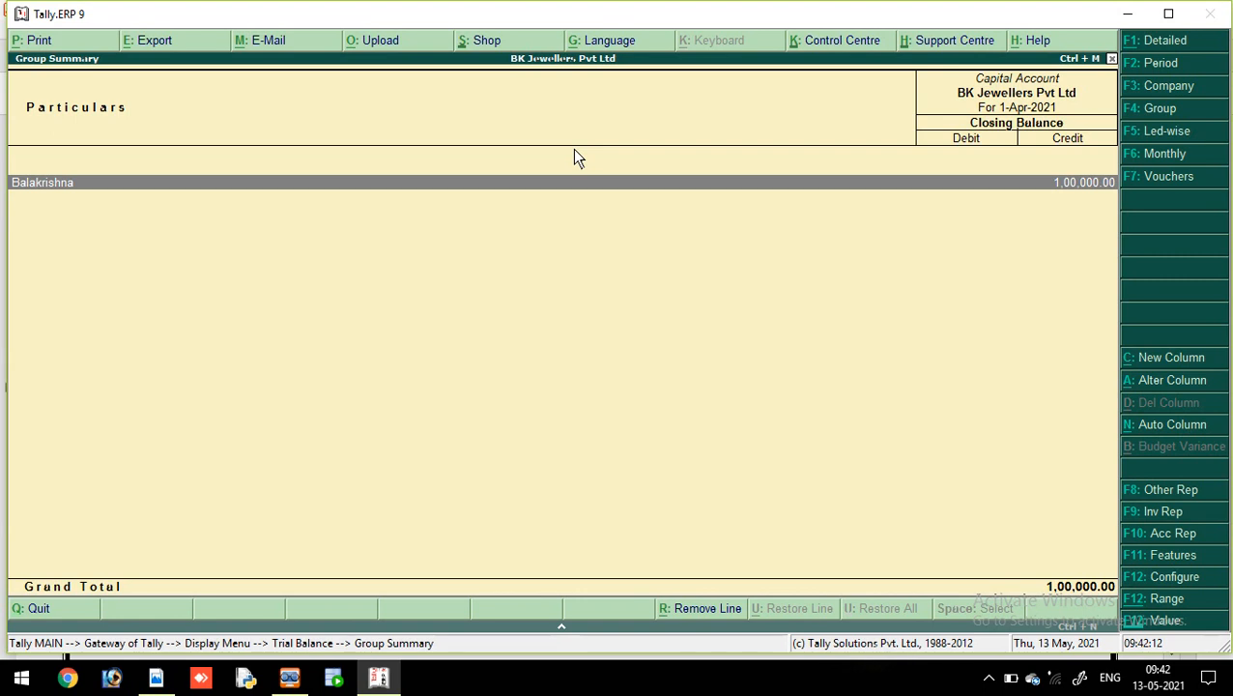
key(Escape)
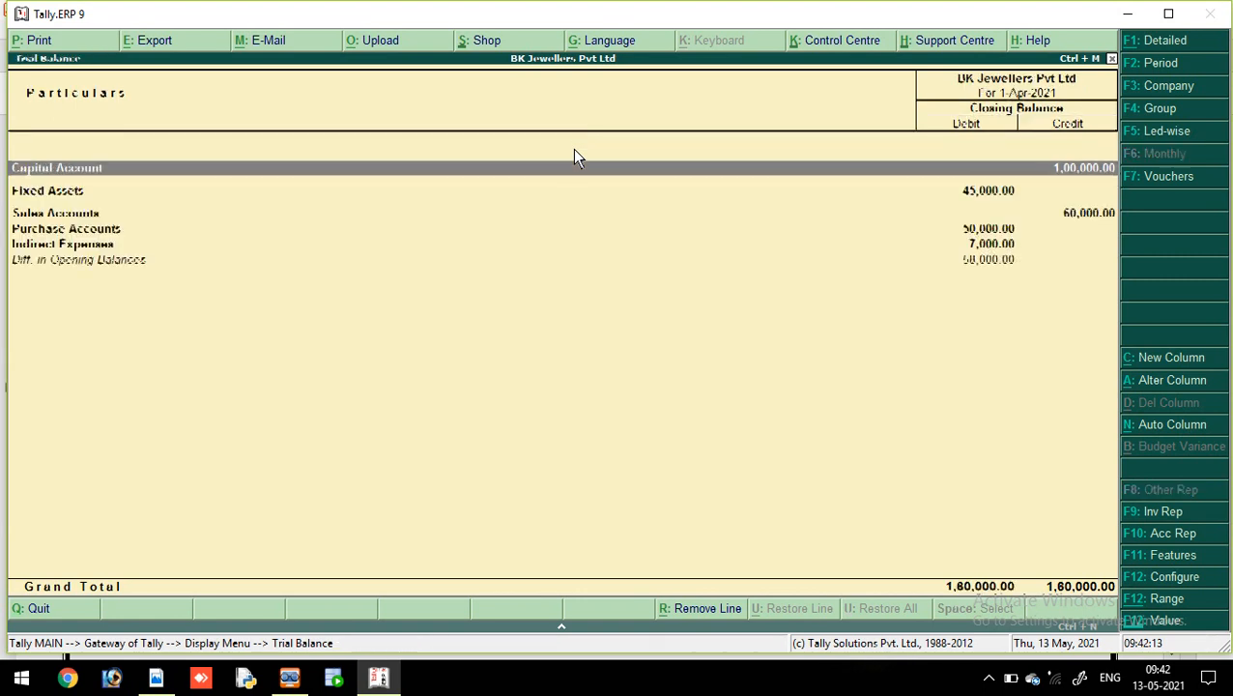
double_click(768, 192)
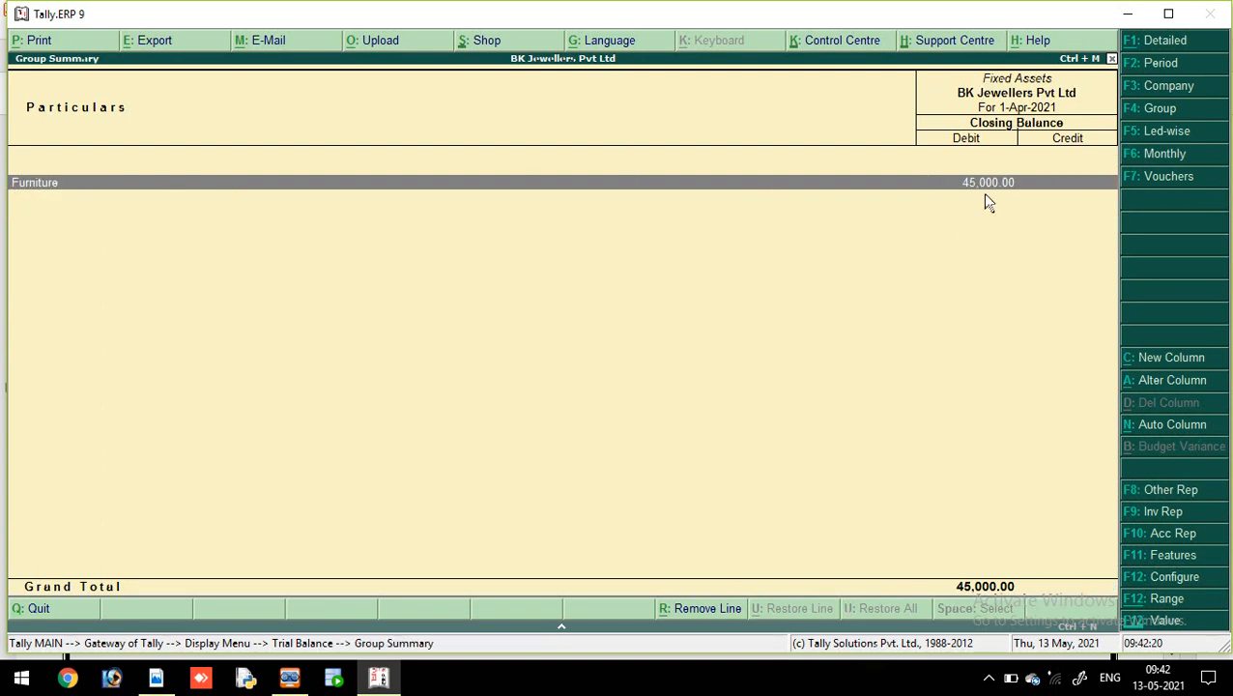
key(Escape)
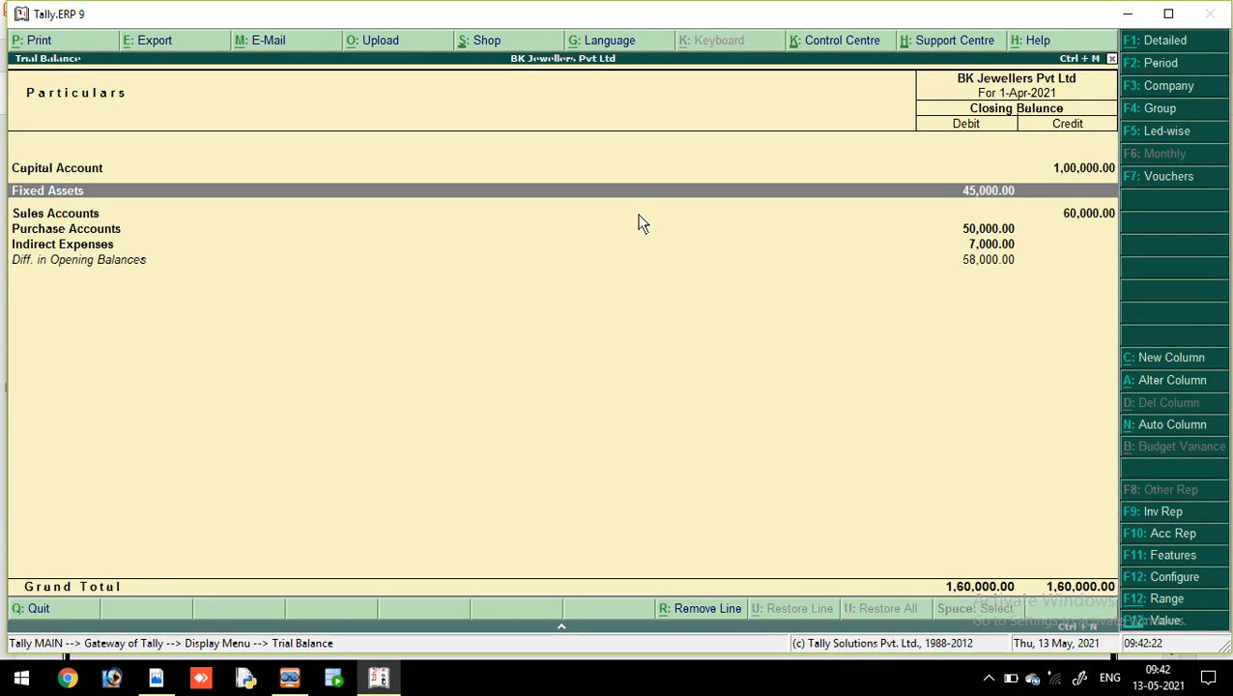
Step: Inspect Sales Accounts, Purchase Accounts and Indirect Expenses (7,000.00), then close the Trial Balance
key(Down)
key(Return)
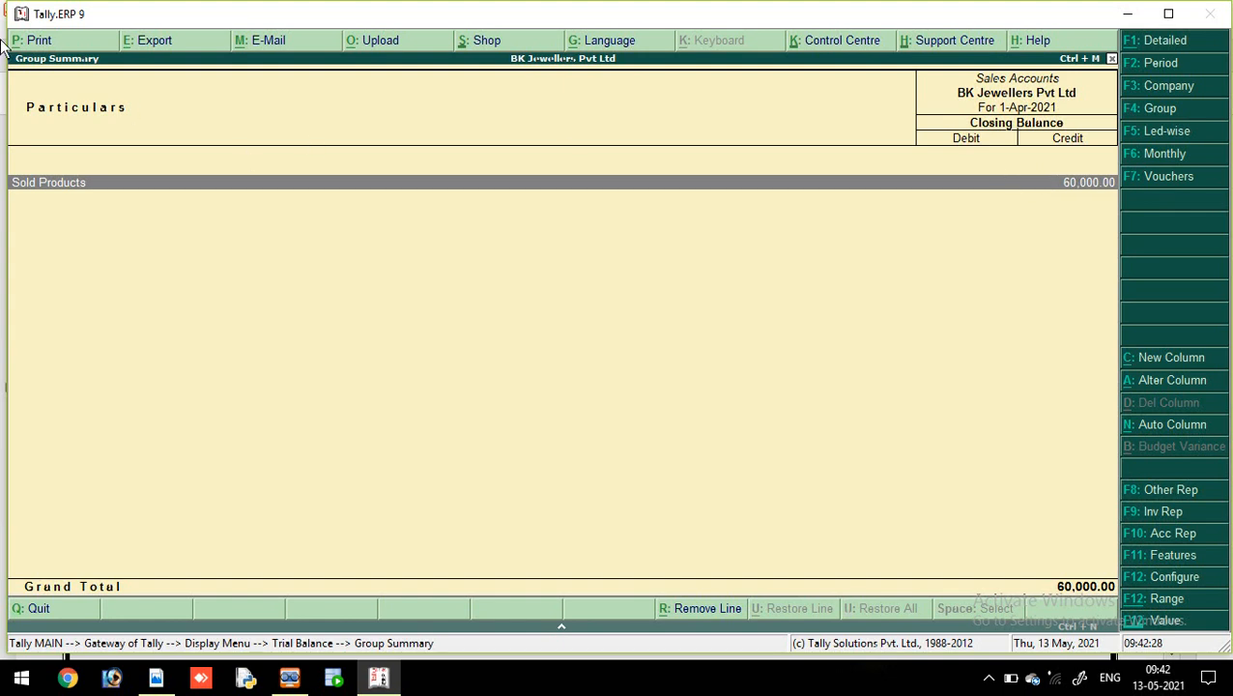
key(Escape)
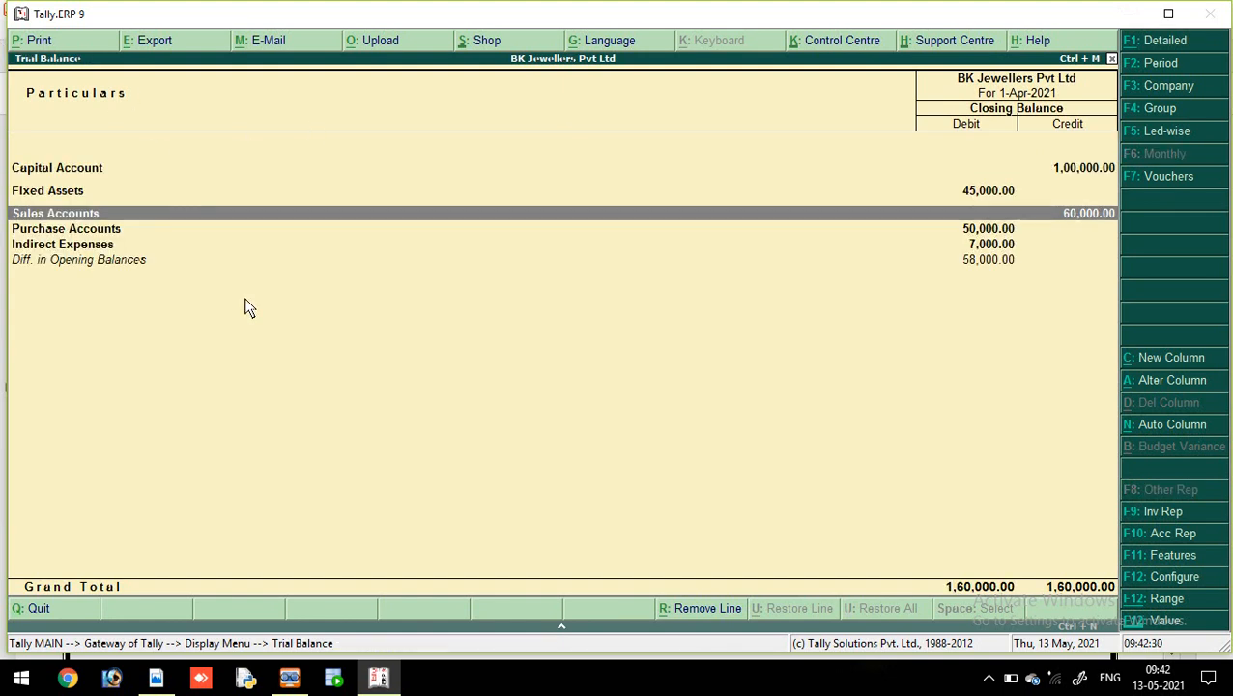
double_click(77, 230)
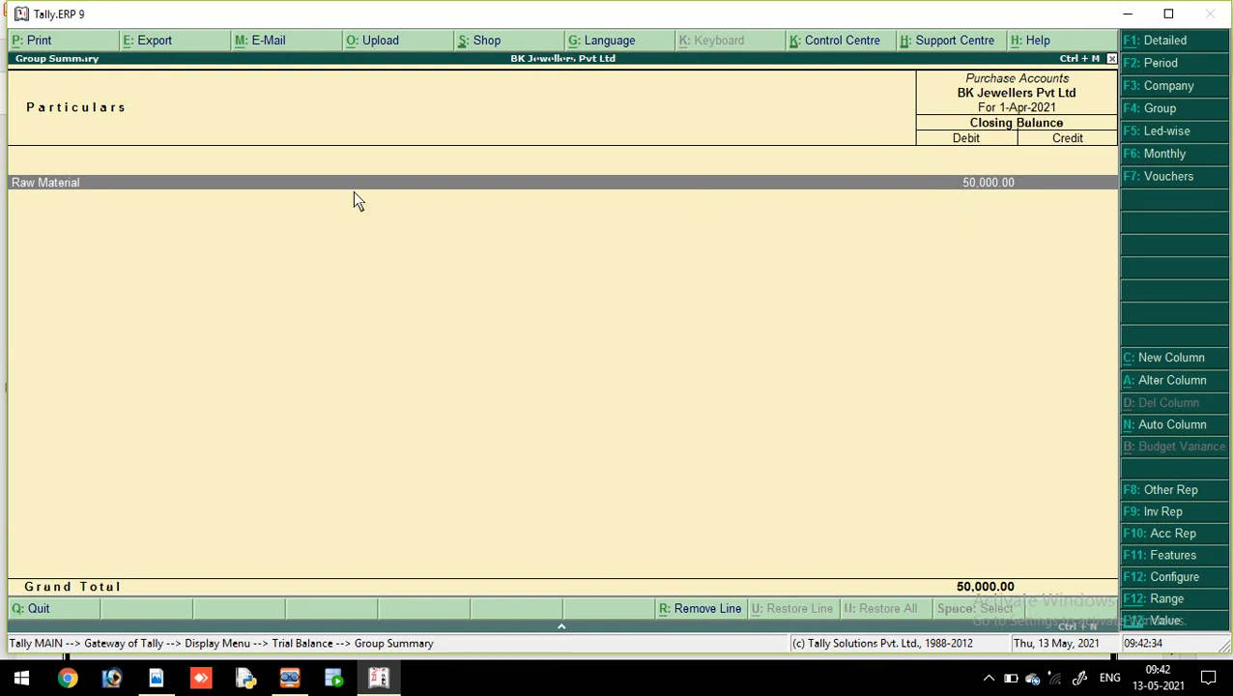
key(Escape)
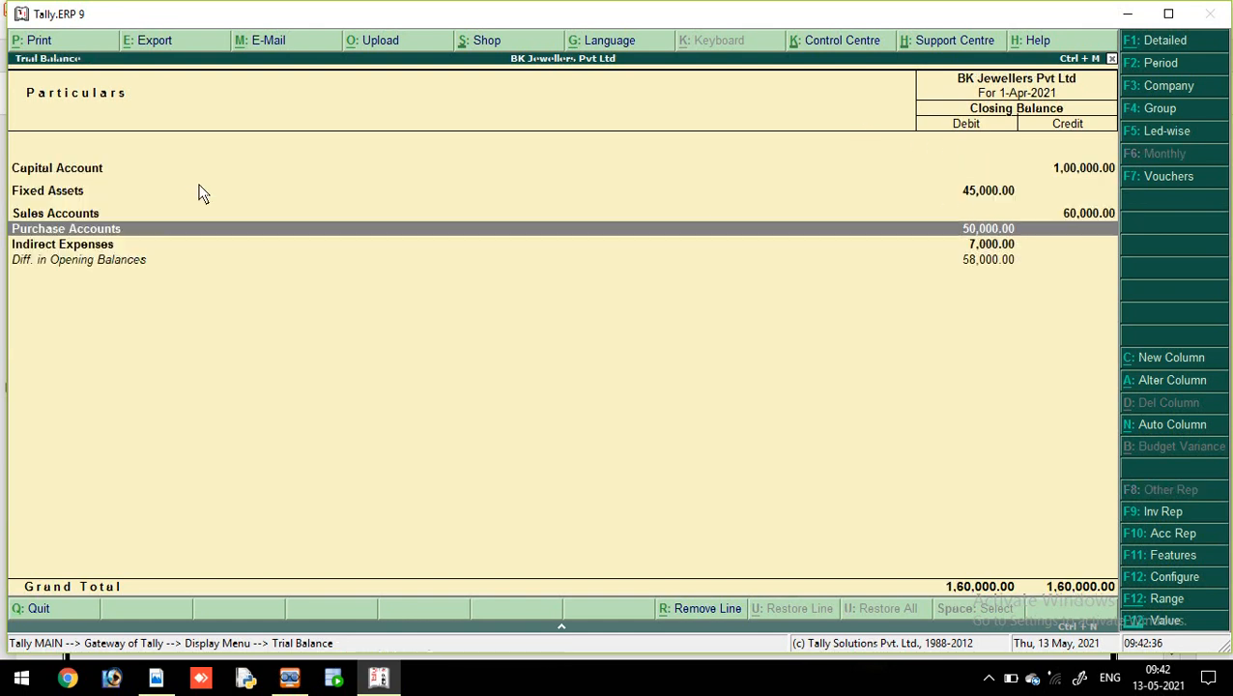
double_click(146, 244)
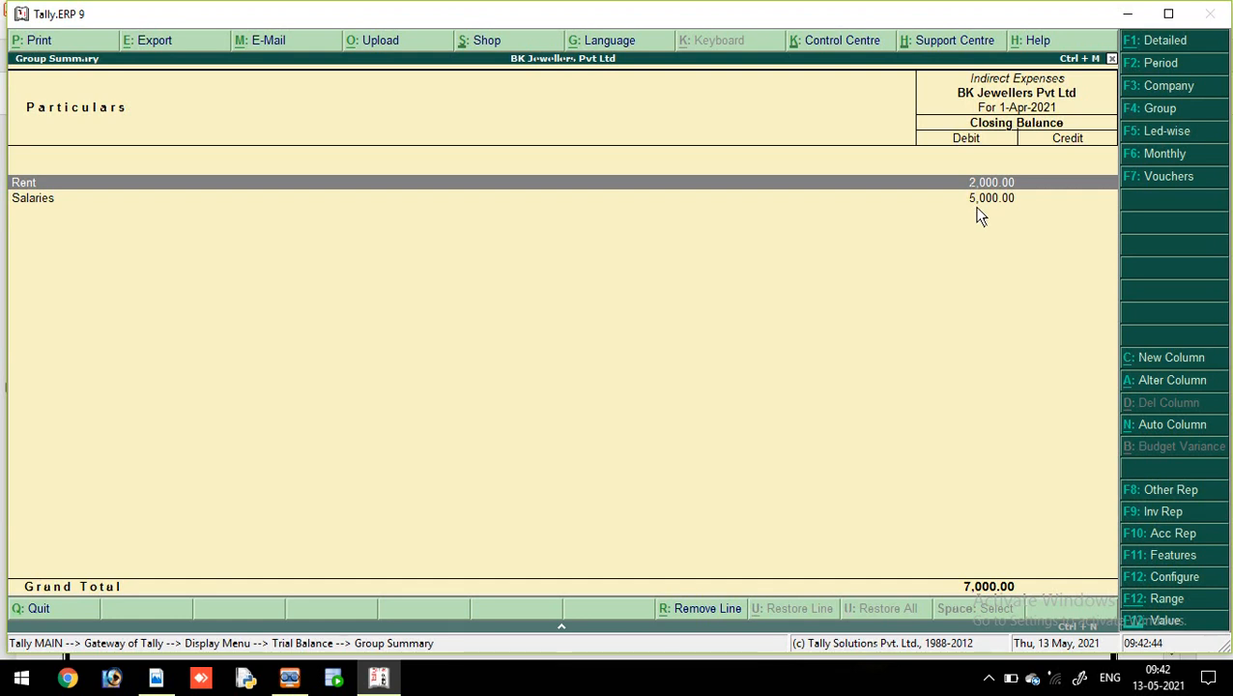
key(Escape)
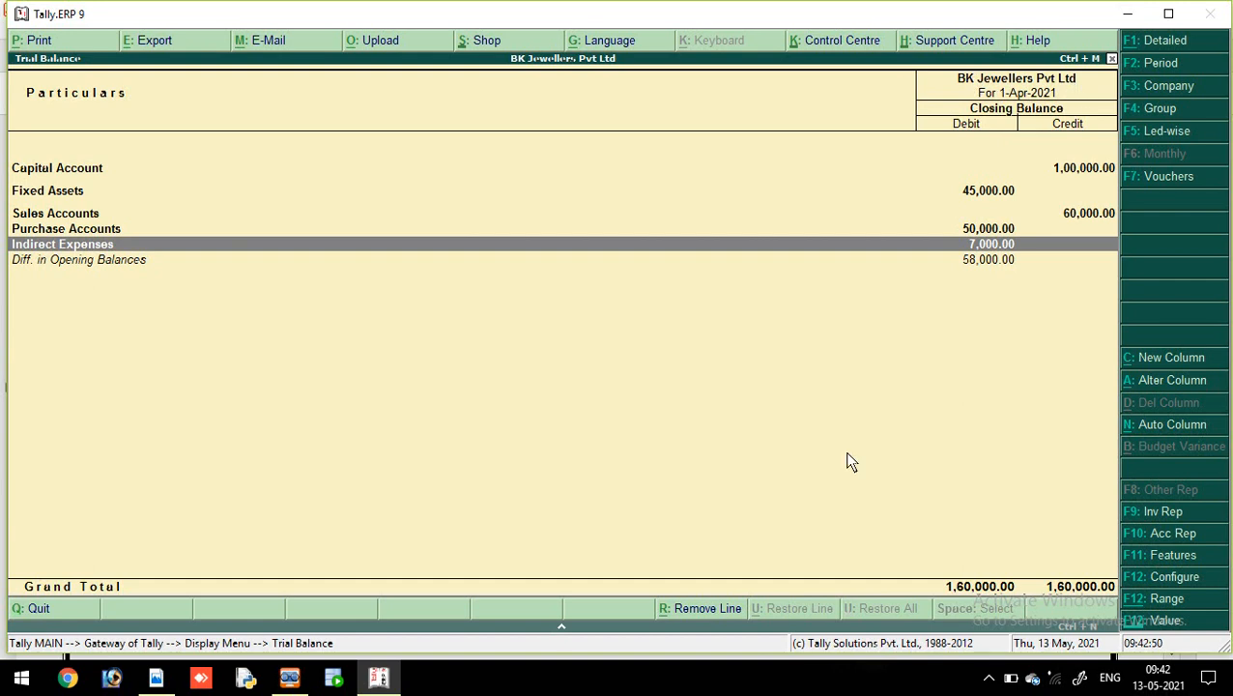
key(Escape)
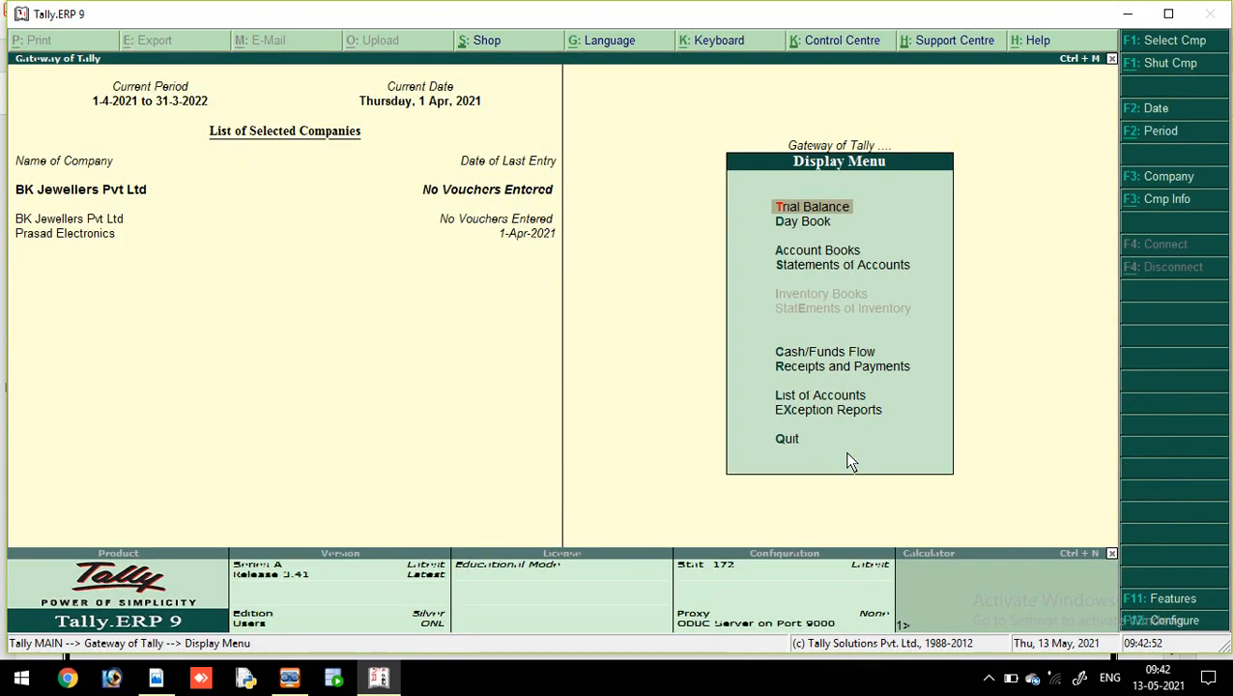
Step: Load Ramesh Gifts & Toys as the current company via Alt+F3 Select Company
key(Escape)
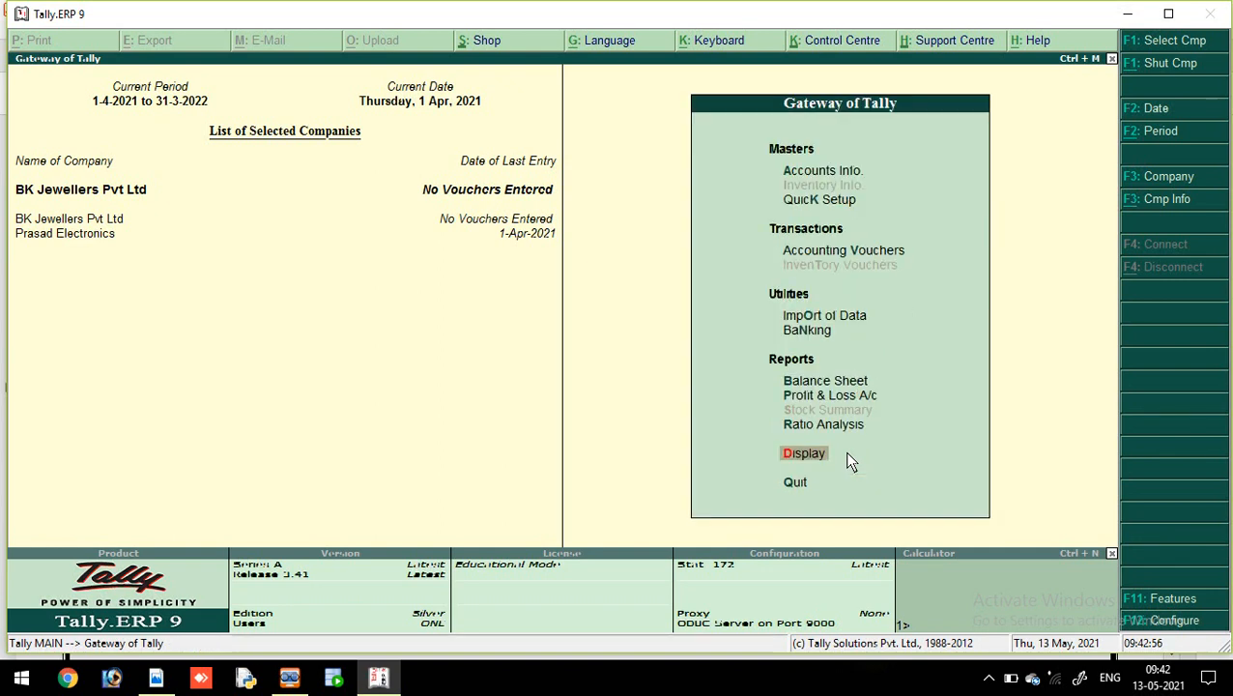
key(alt+F3)
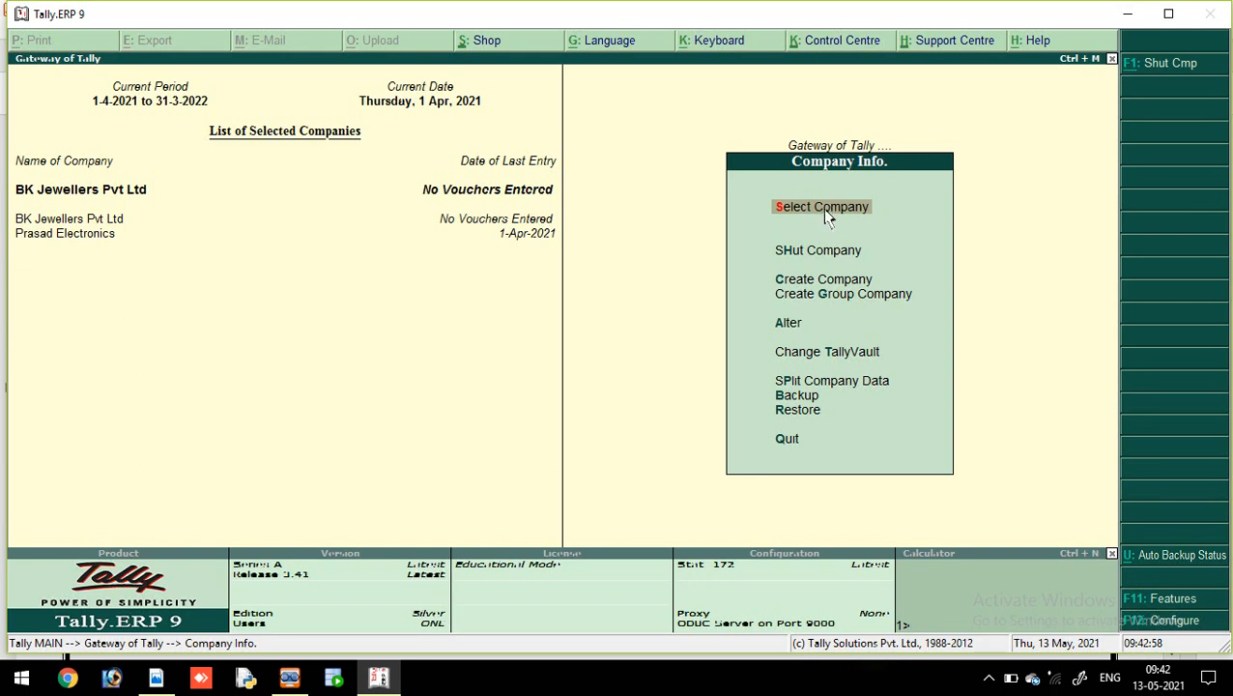
click(823, 207)
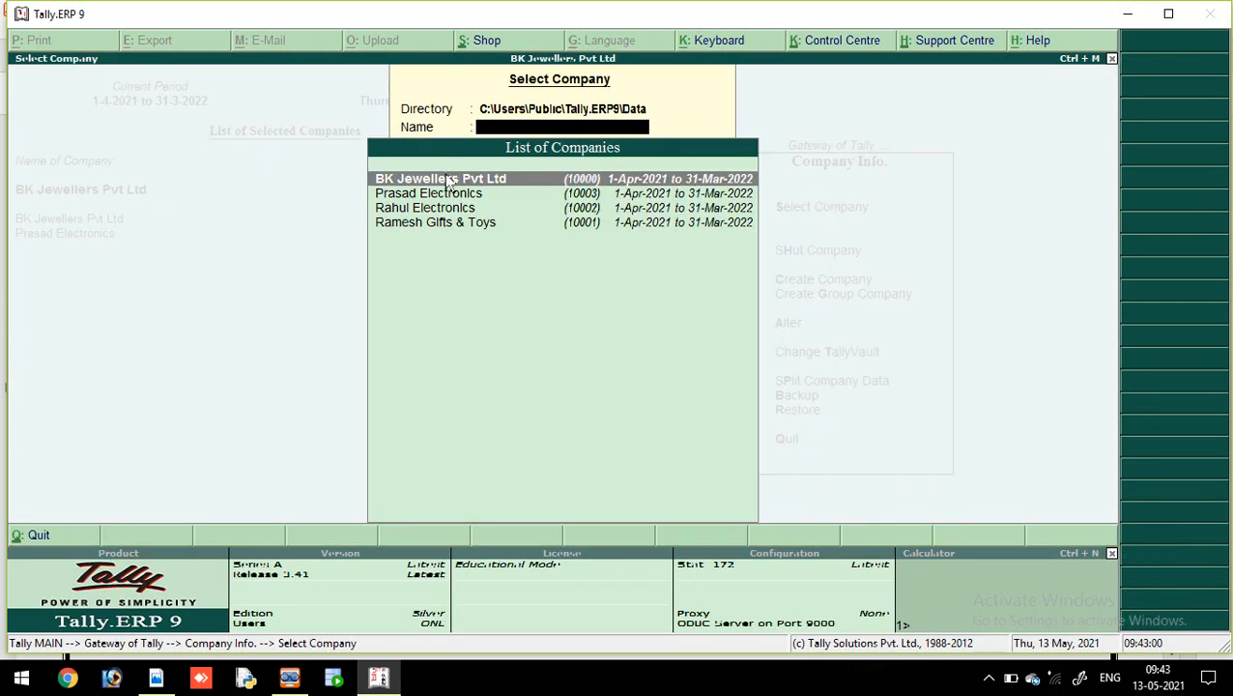
click(453, 221)
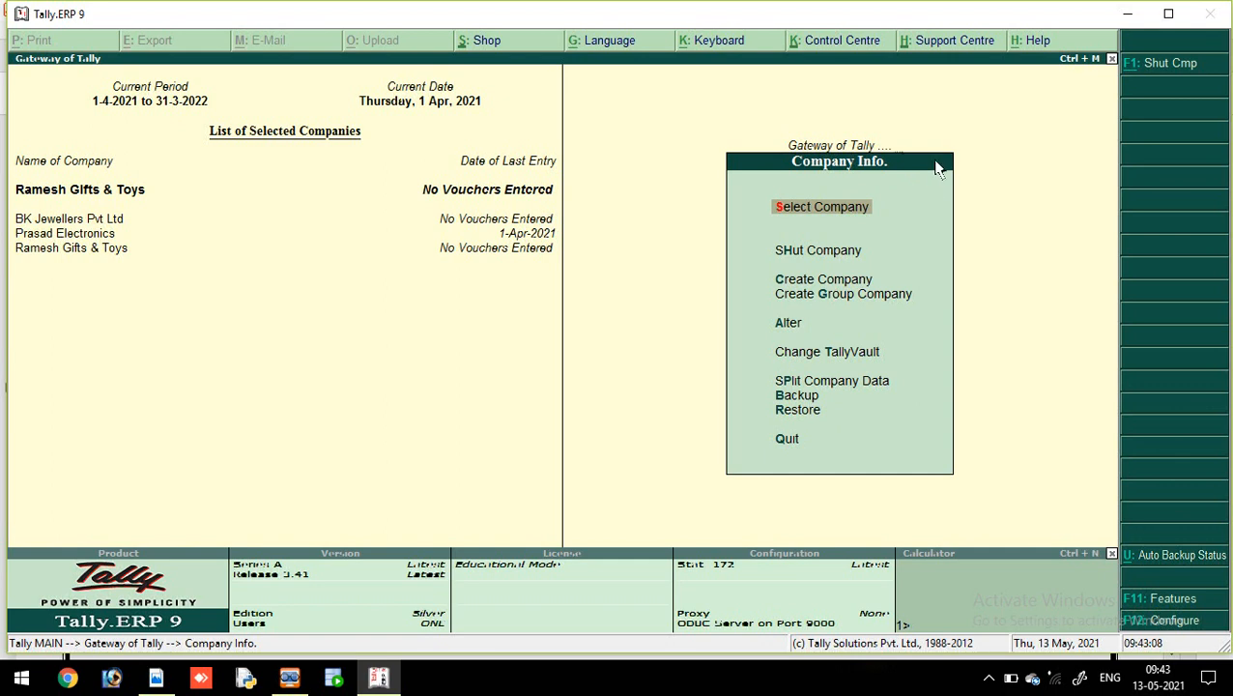
Step: Open Ramesh Gifts & Toys' Trial Balance, totalling 7,50,000.00 on both sides
click(839, 147)
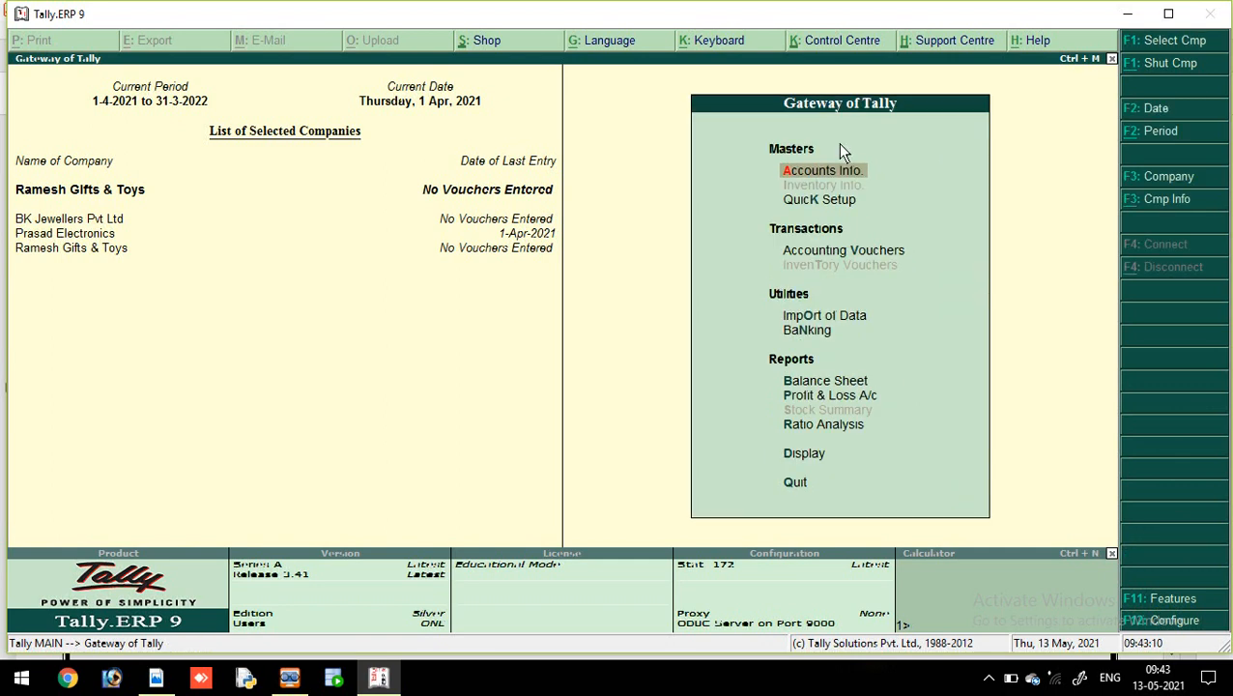
click(809, 455)
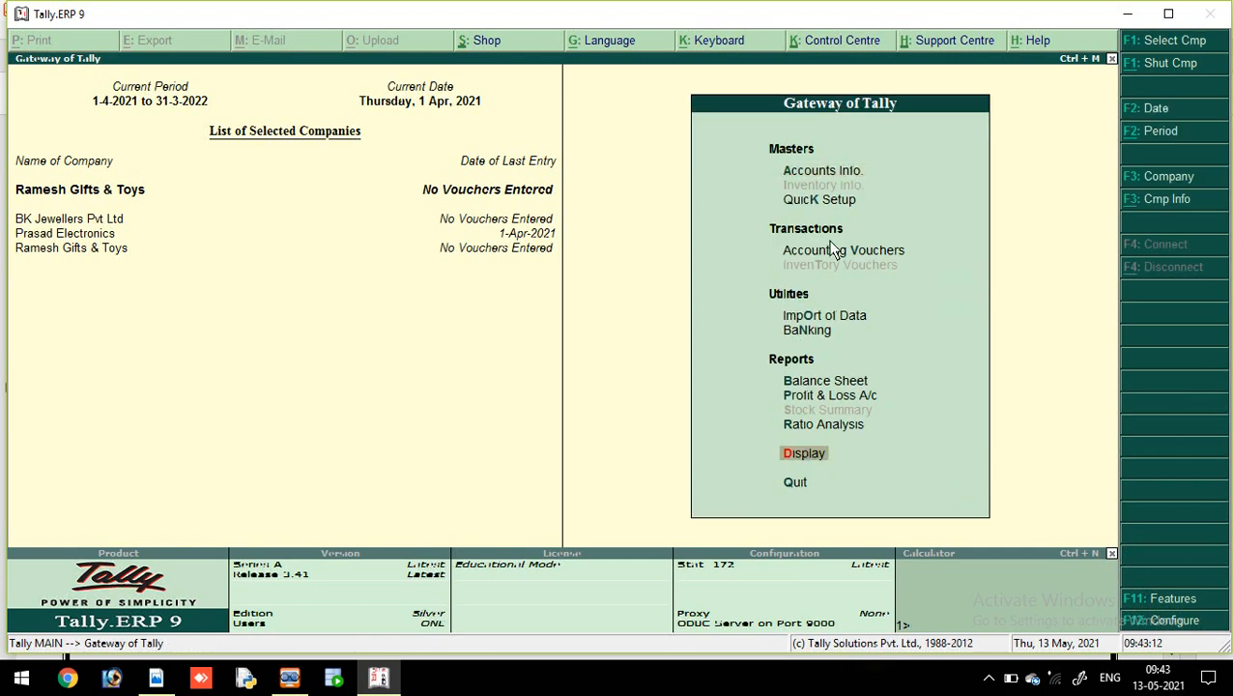
click(816, 460)
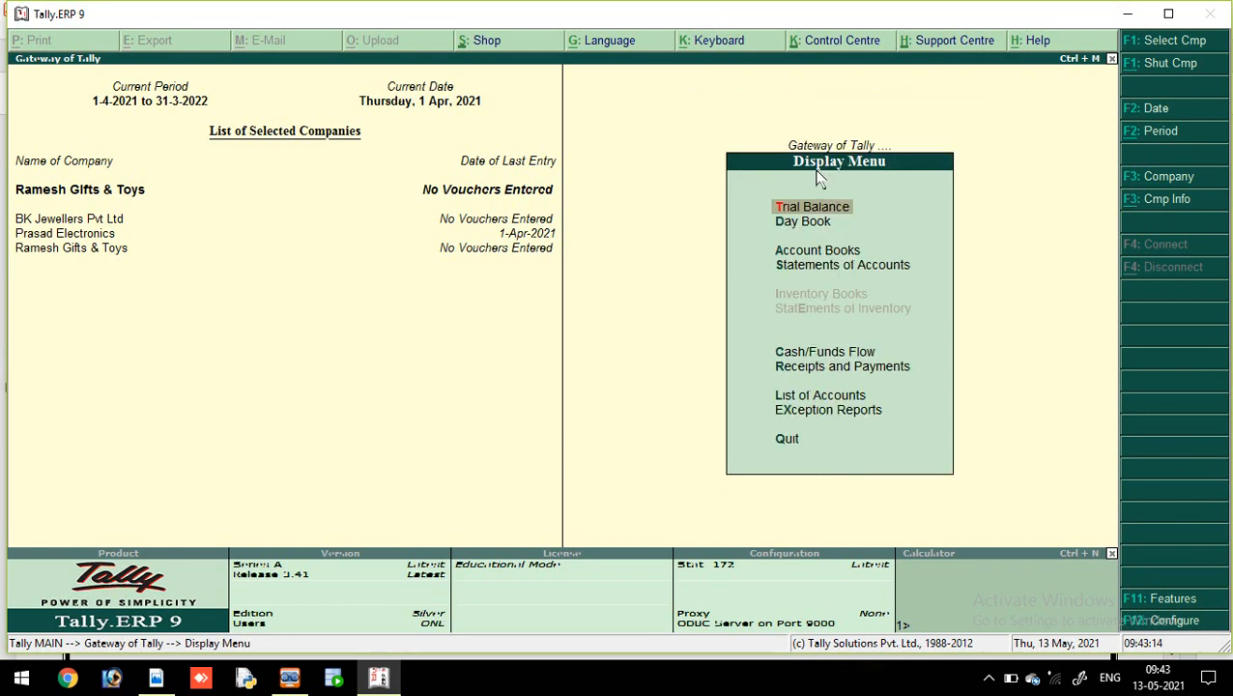
click(819, 207)
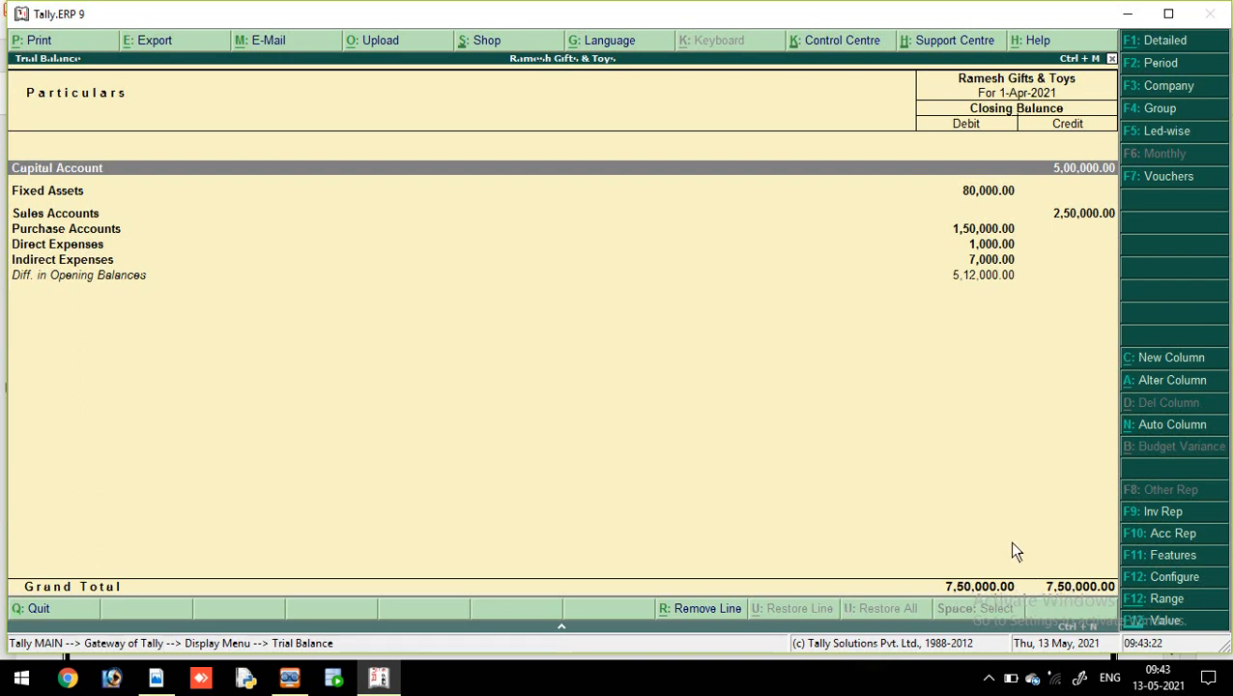
Step: Drill into Capital Account, Fixed Assets, Sales, Purchase and Direct Expenses, returning after each
double_click(277, 167)
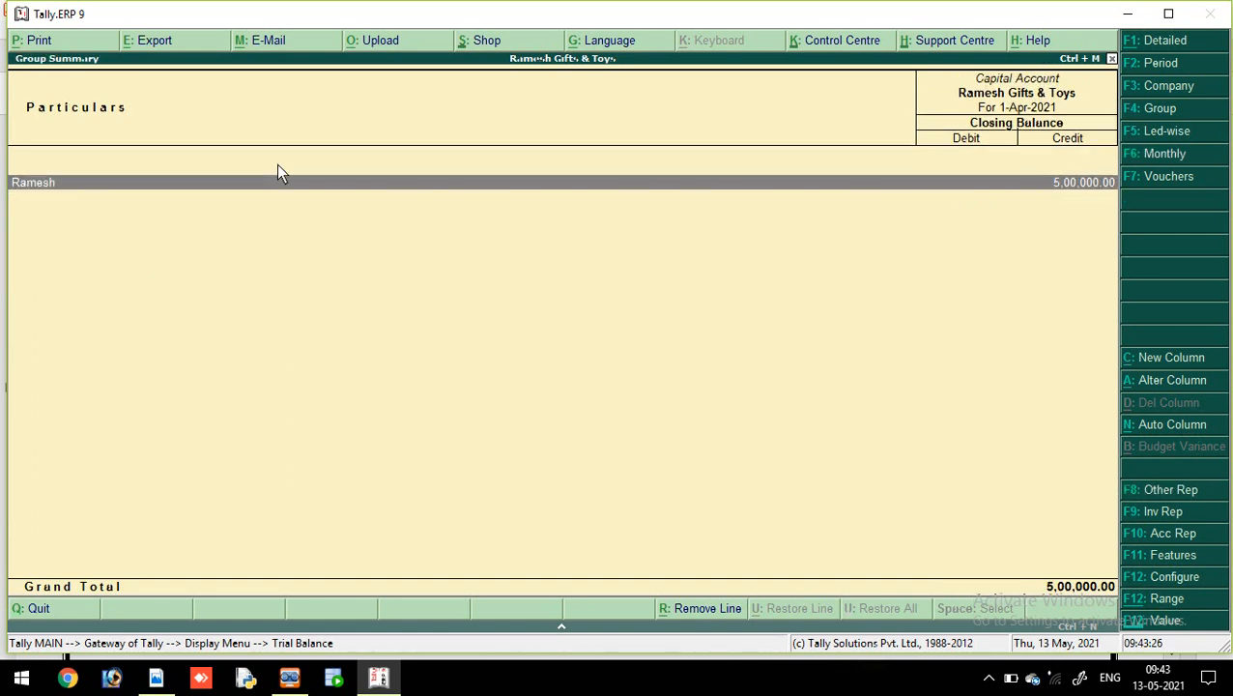
key(Escape)
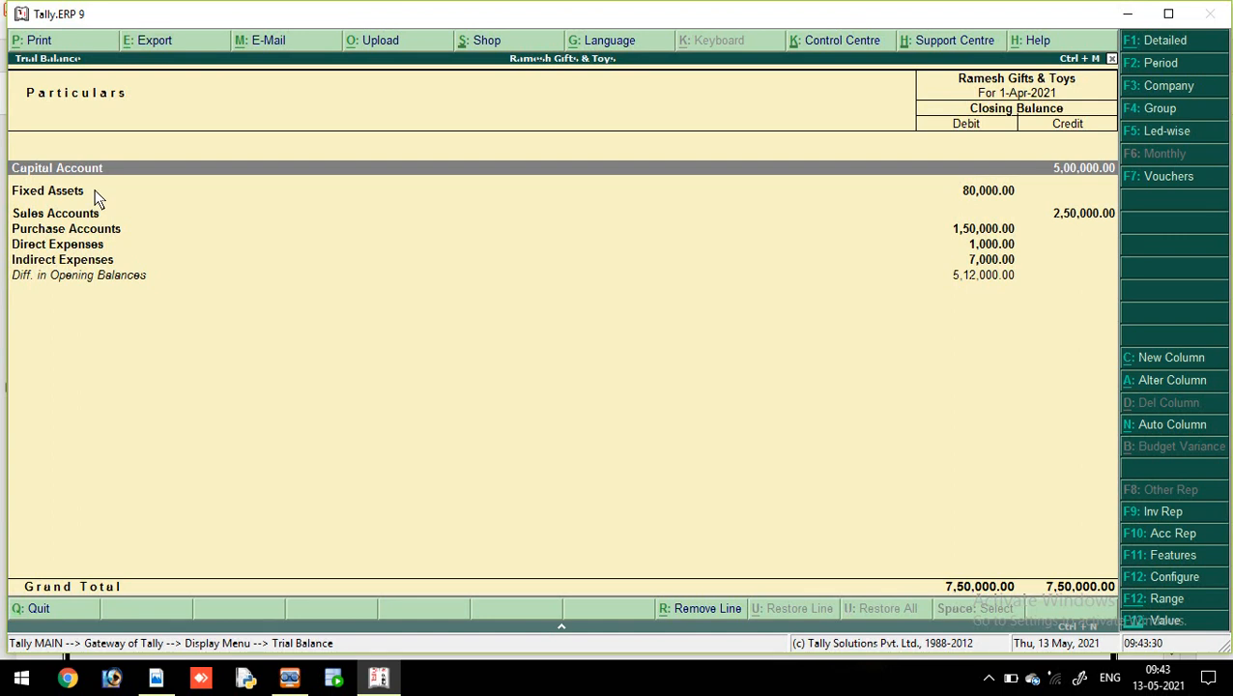
double_click(96, 194)
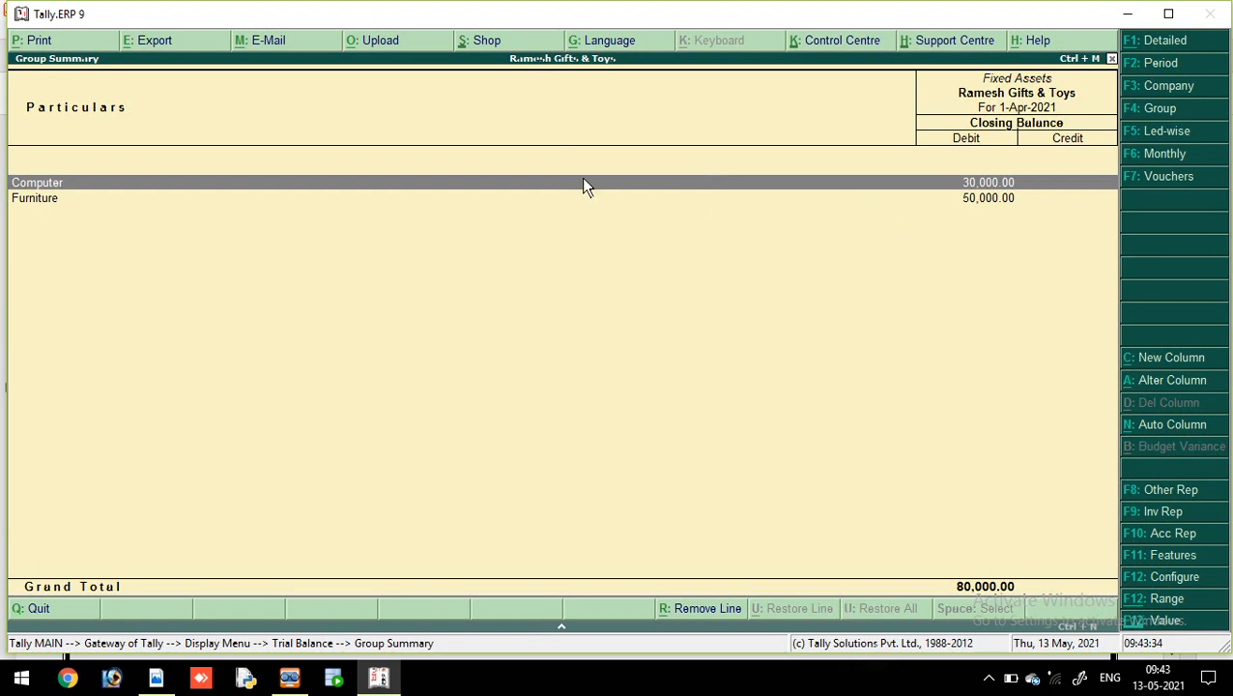
key(Escape)
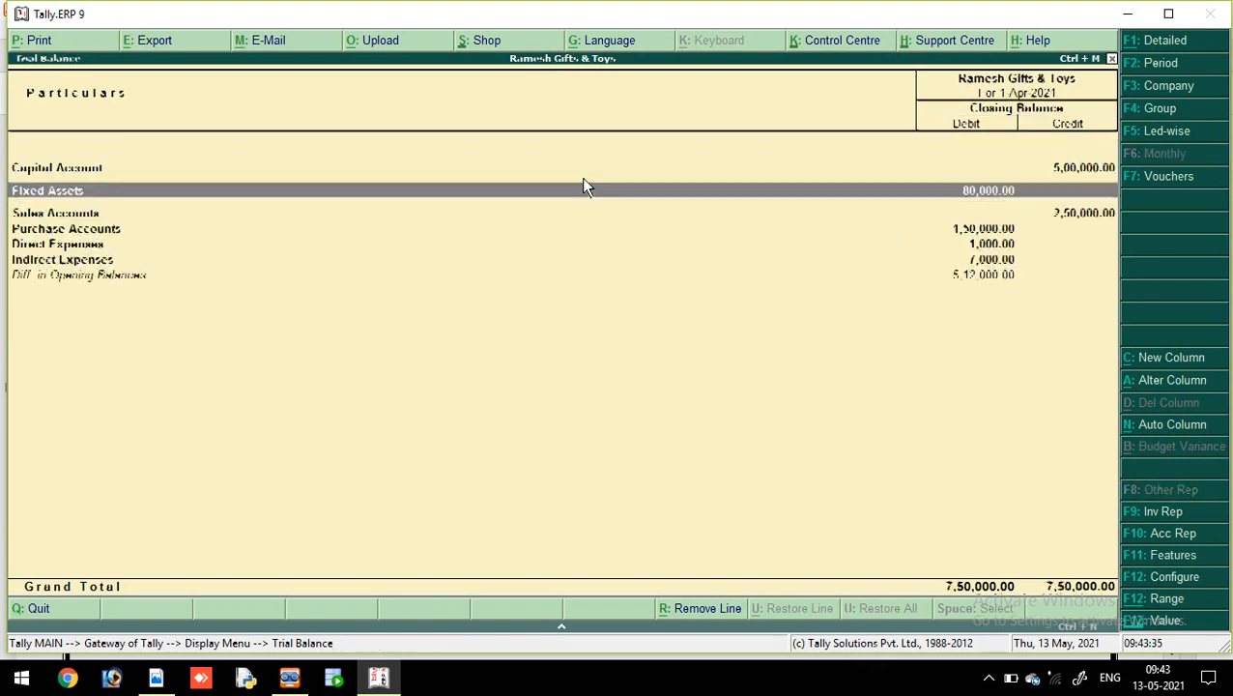
double_click(331, 216)
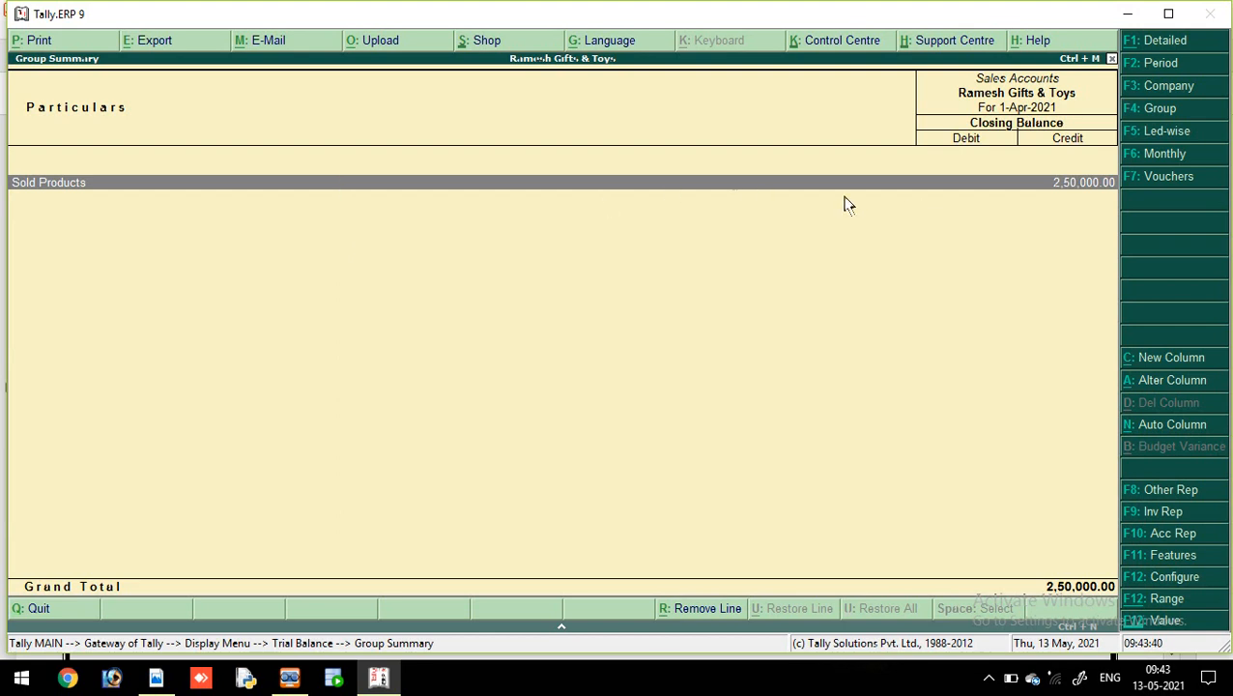
key(Escape)
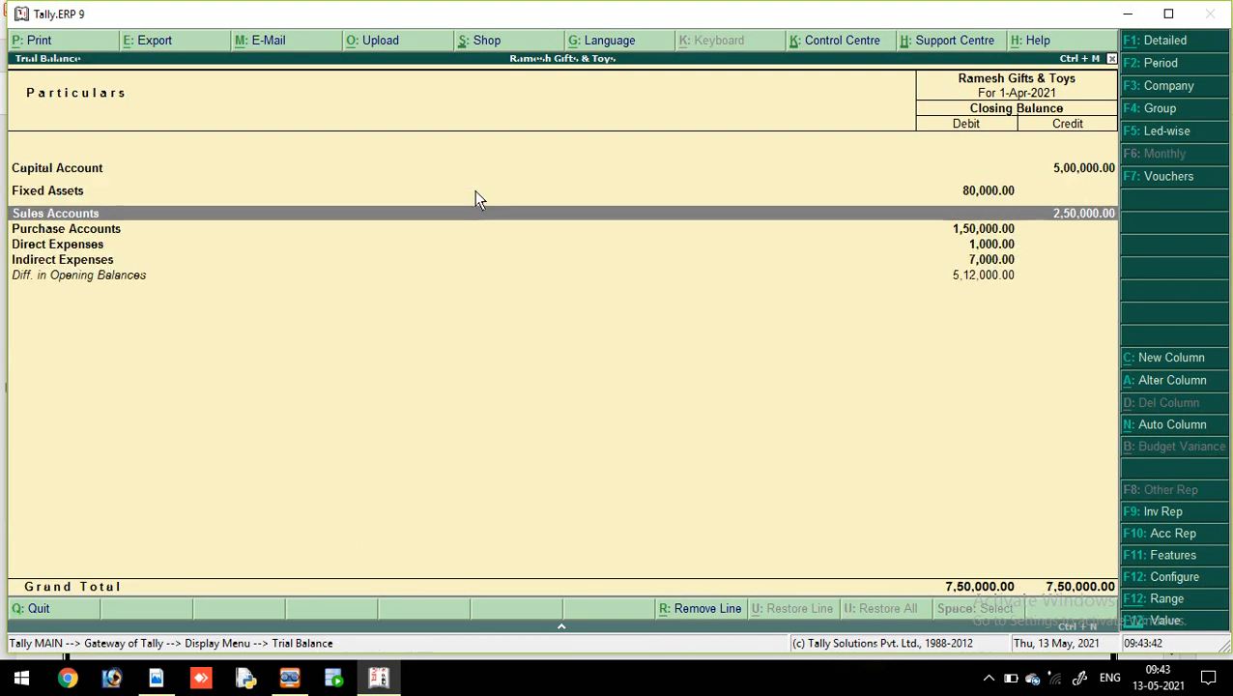
double_click(202, 228)
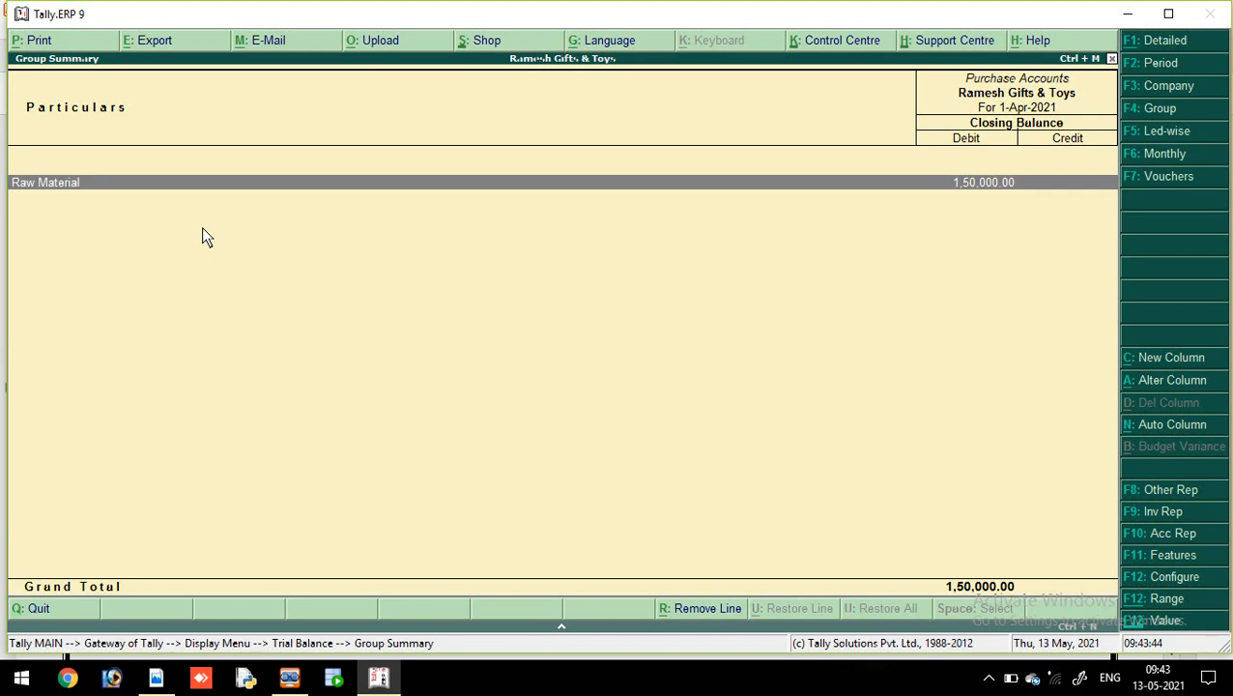
key(Escape)
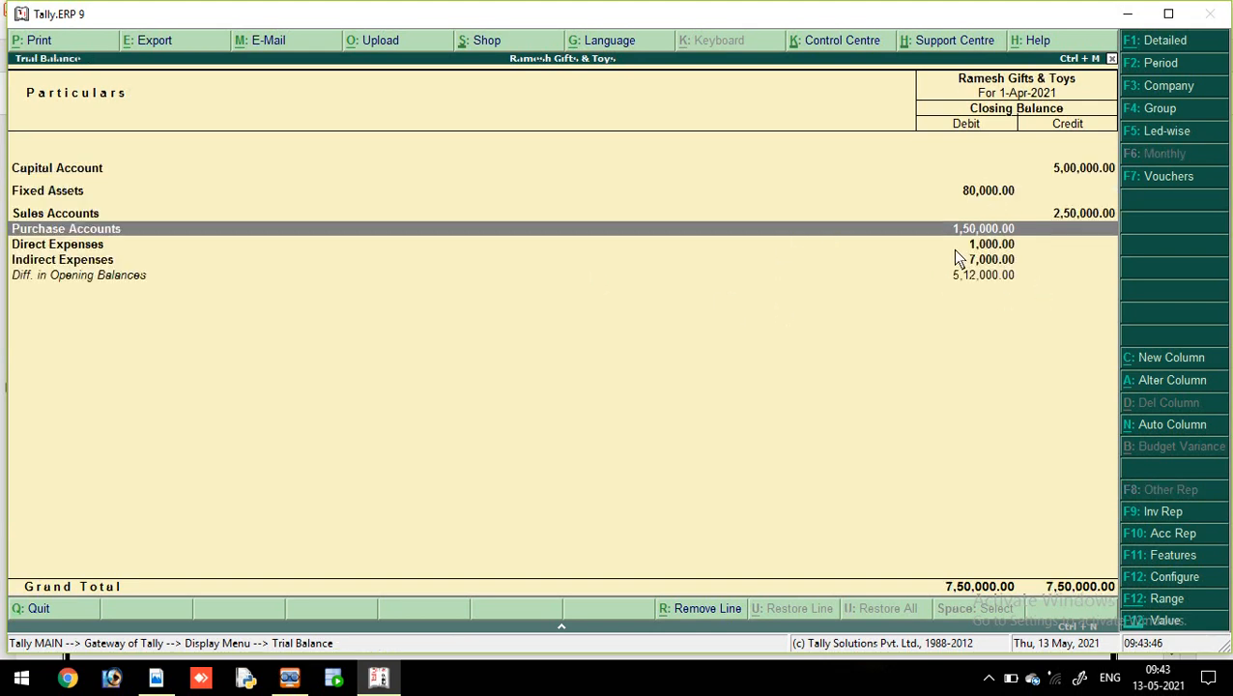
double_click(230, 244)
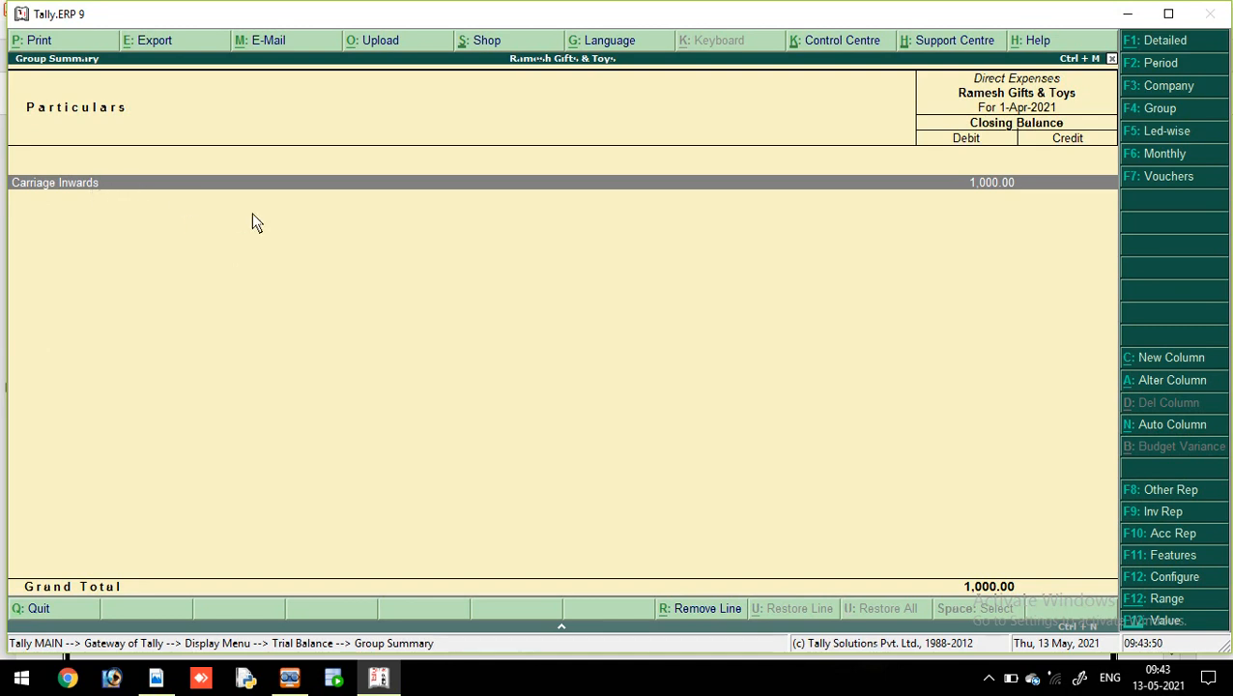
key(Escape)
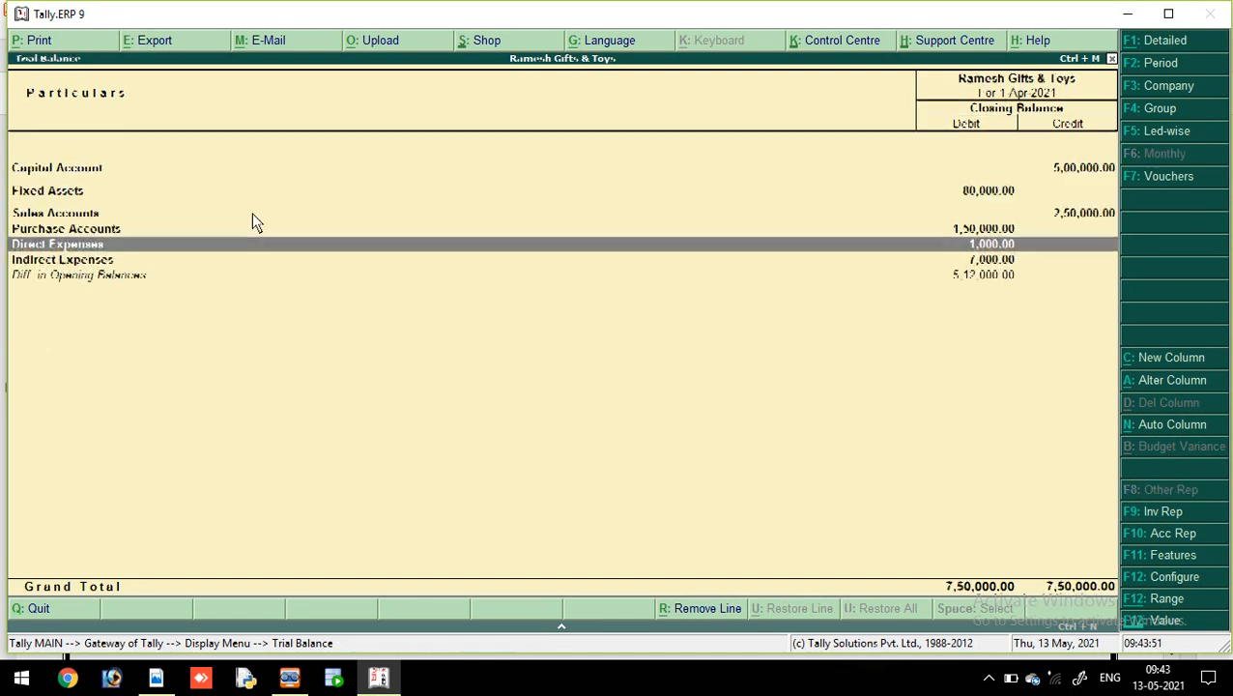
Step: Drill into Indirect Expenses to view Rent and Telephone Bill totalling 7,000.00, then return to the Trial Balance
double_click(184, 261)
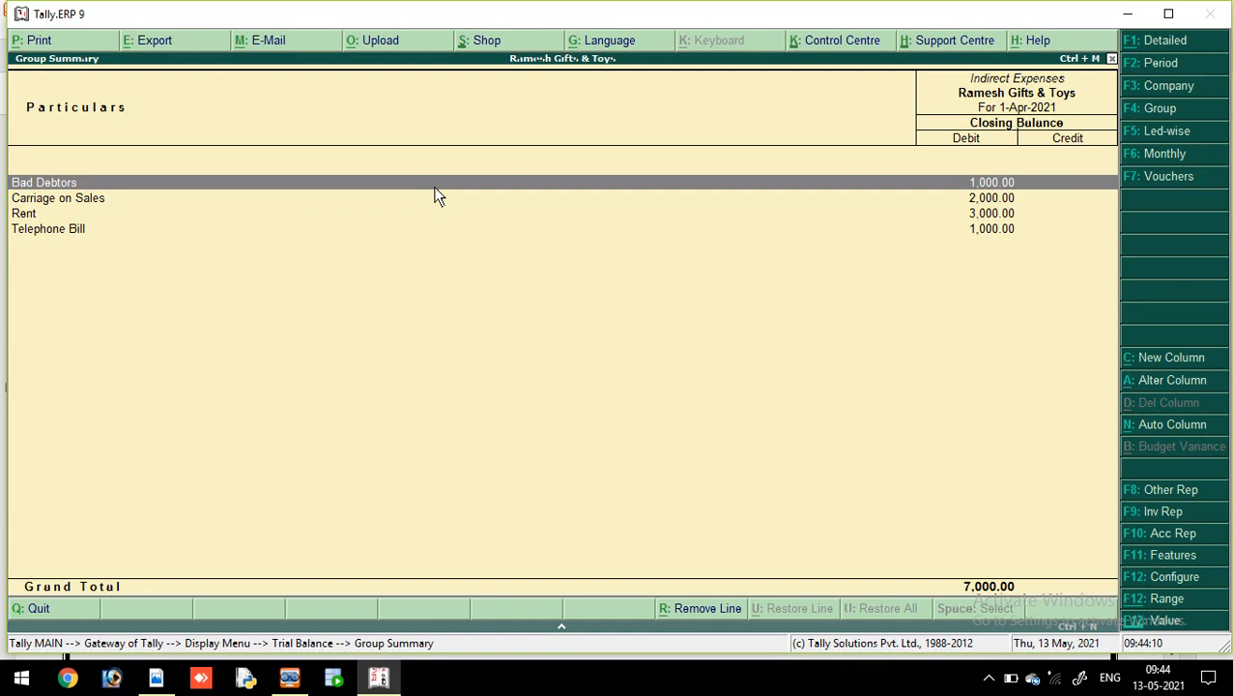
key(Escape)
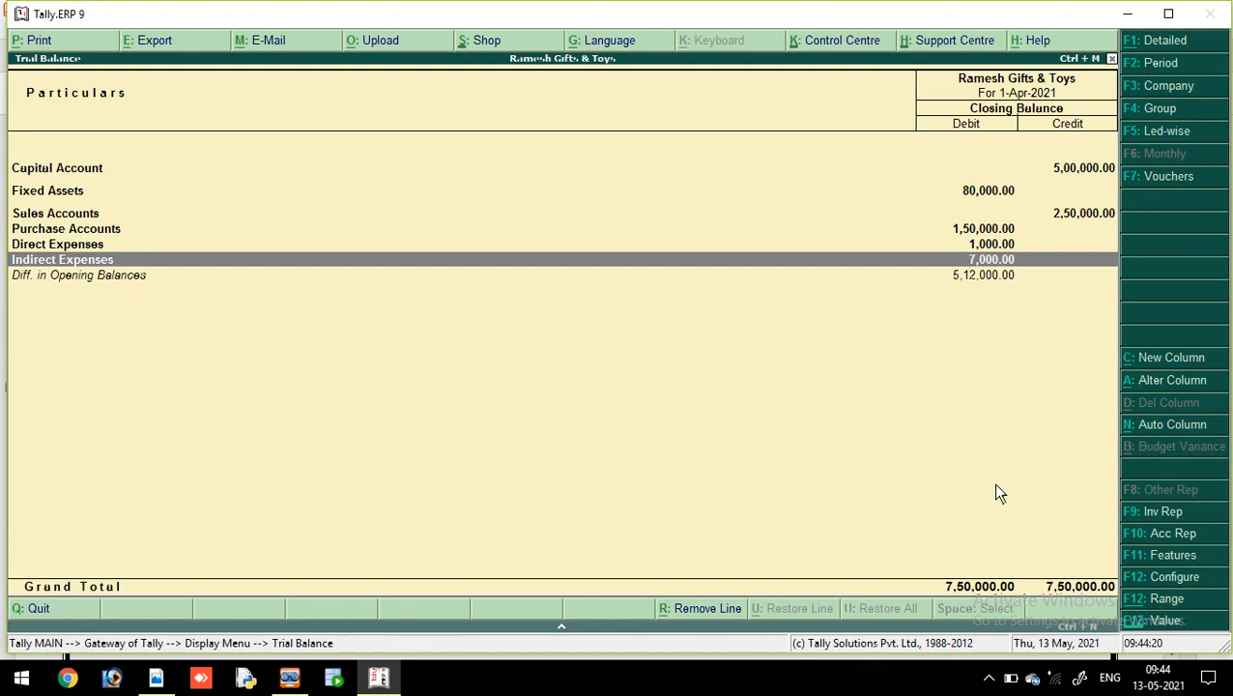
Step: Back out of the Trial Balance to Gateway of Tally and confirm Quit to exit Tally
key(Escape)
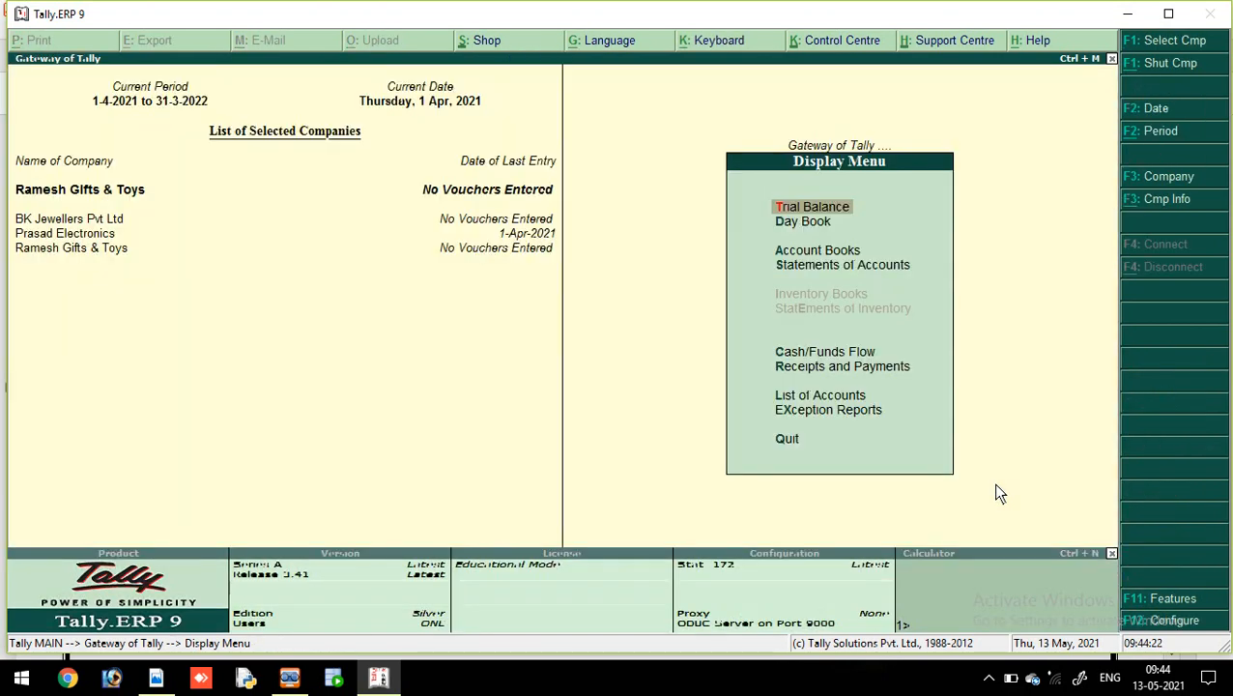
key(Escape)
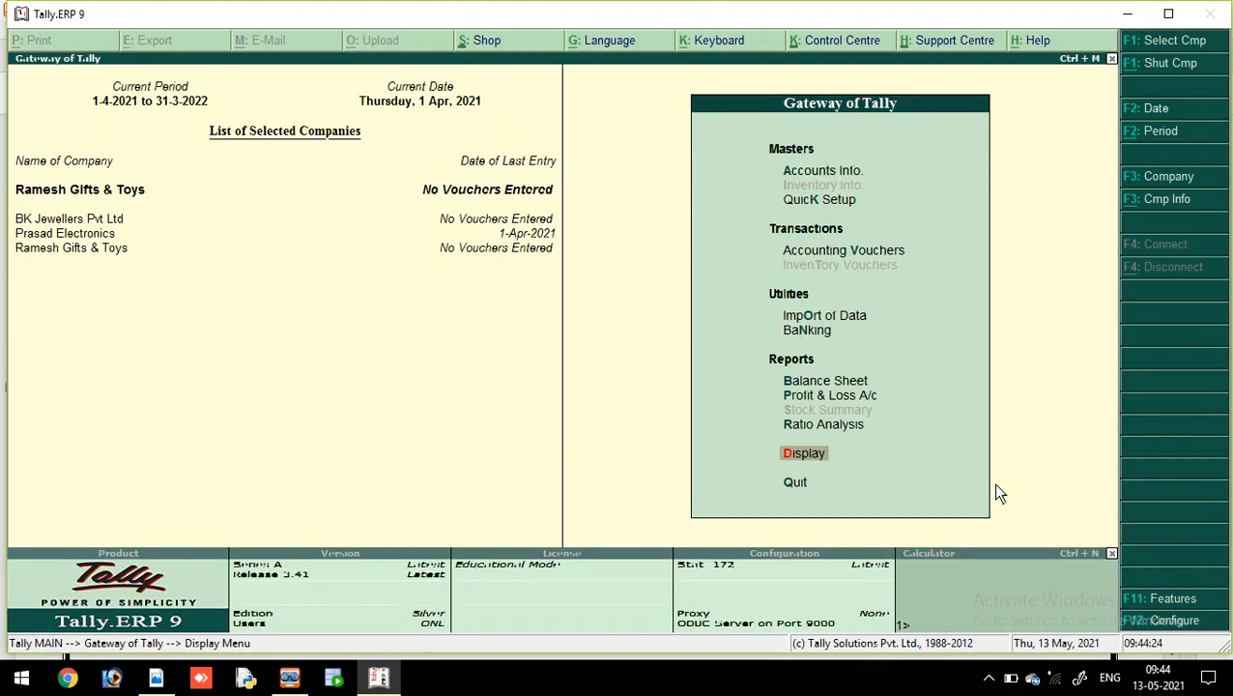
click(795, 485)
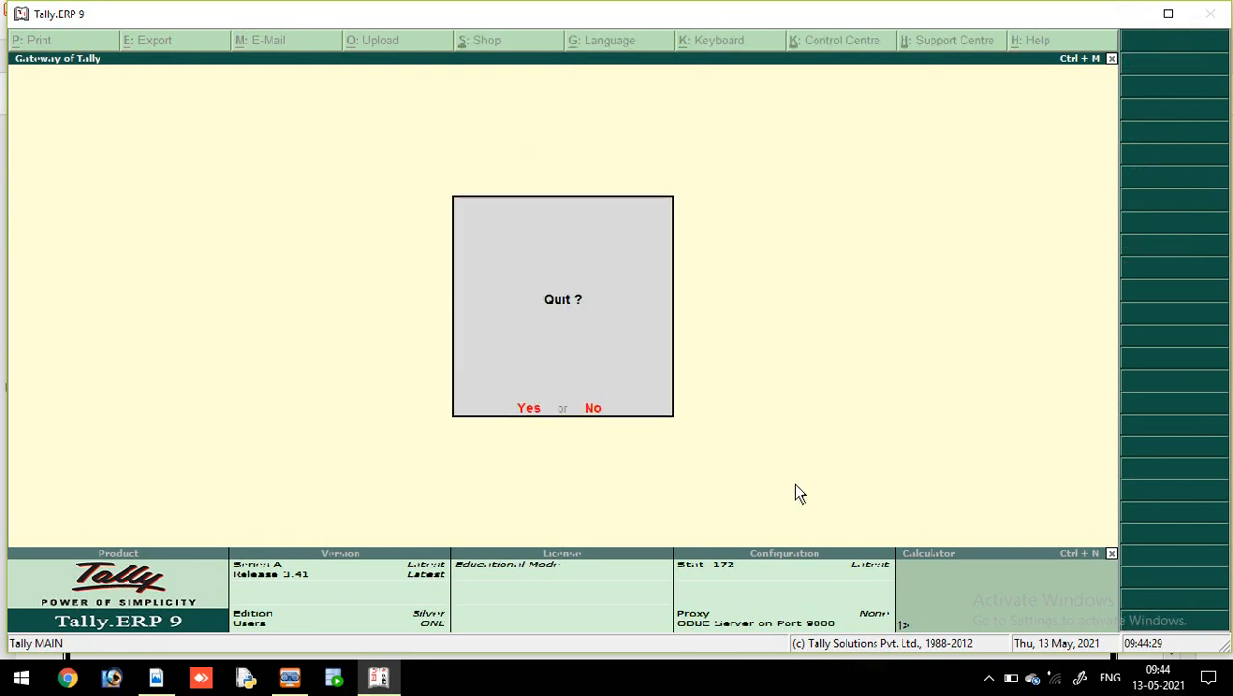
click(527, 408)
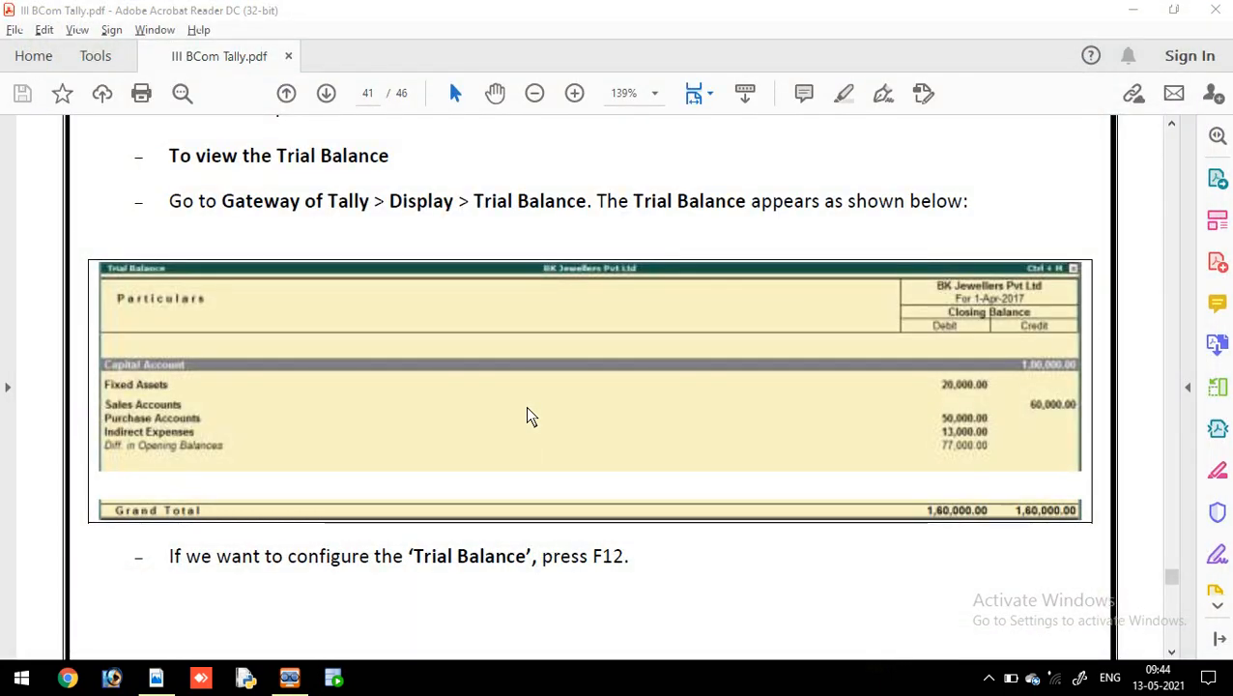
click(290, 679)
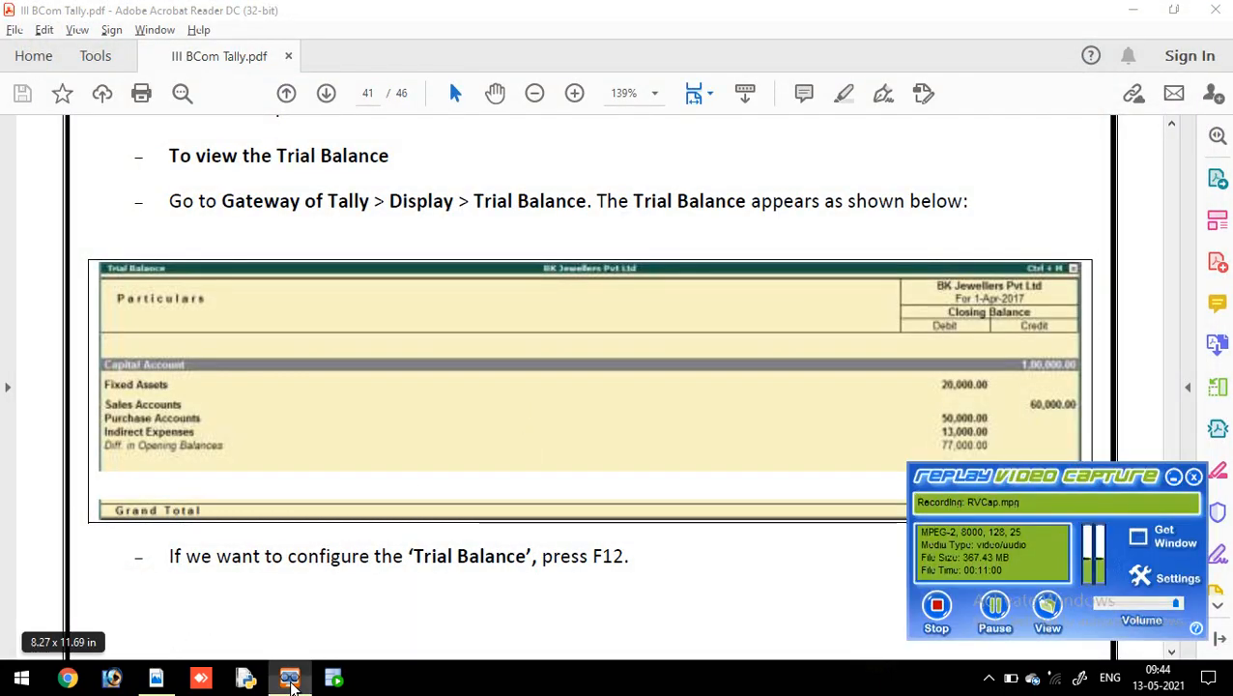